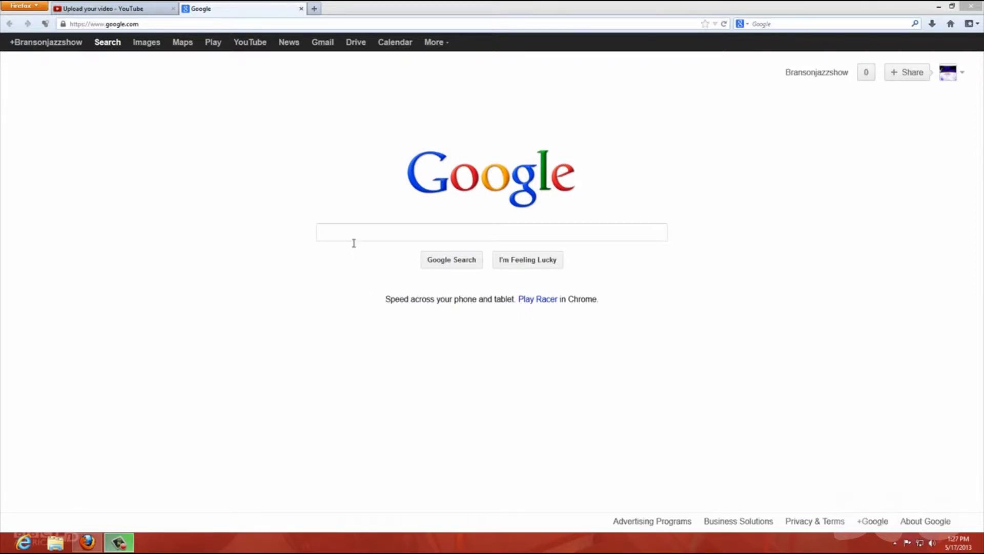
- Search Google for 'rct3 custom scenery' using the suggestion under 'RCT3'
{"action": "left_click", "coordinate": [351, 237]}
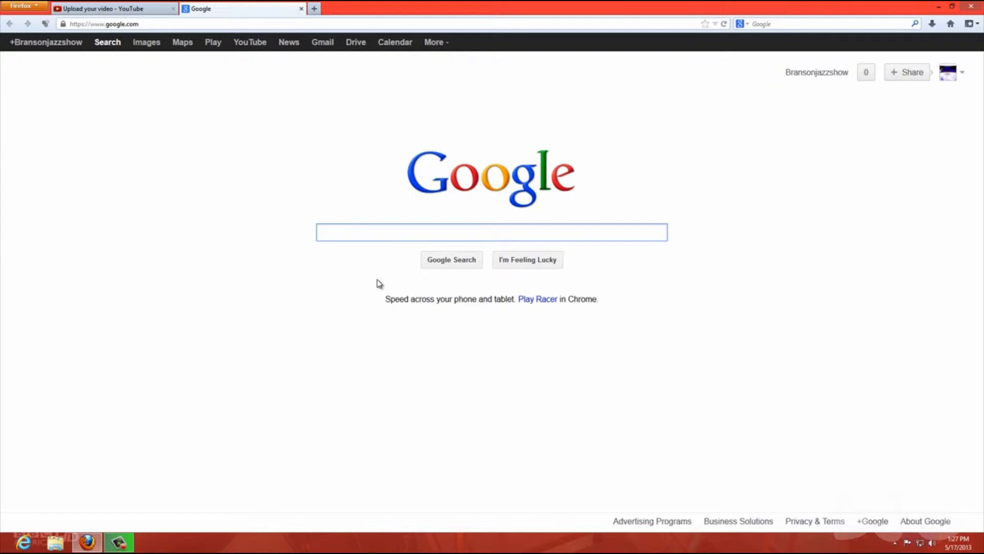
{"action": "type", "text": "R"}
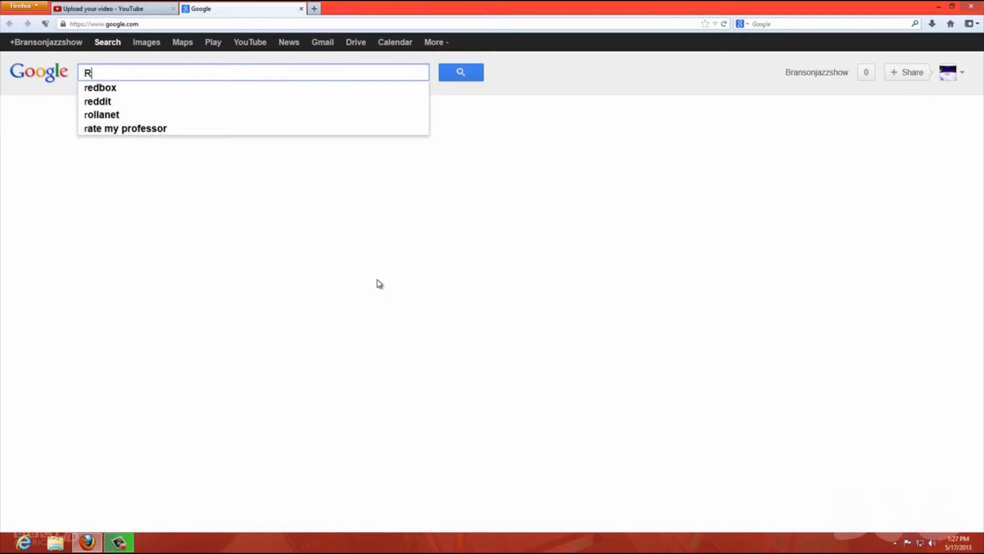
{"action": "type", "text": "CT3"}
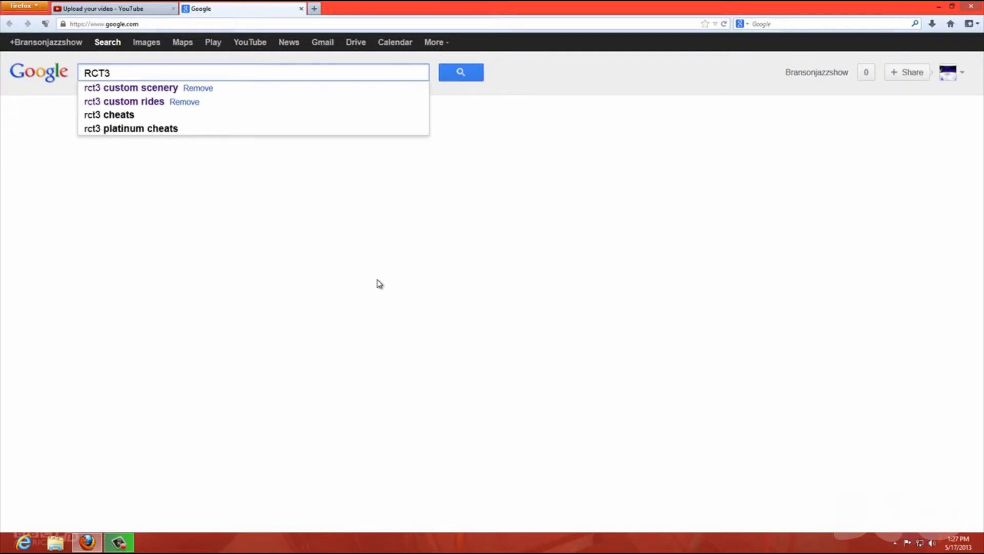
{"action": "key", "text": "Down"}
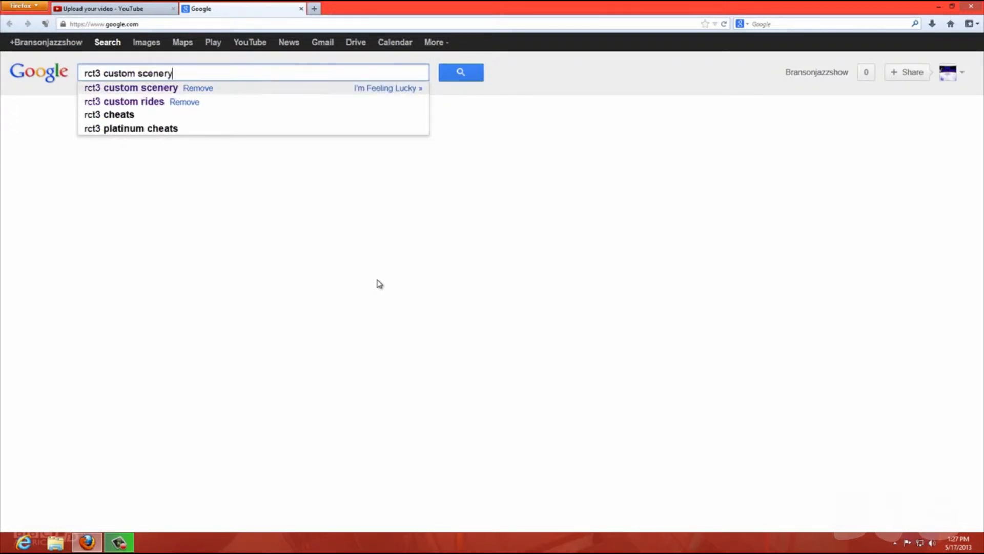
{"action": "key", "text": "Return"}
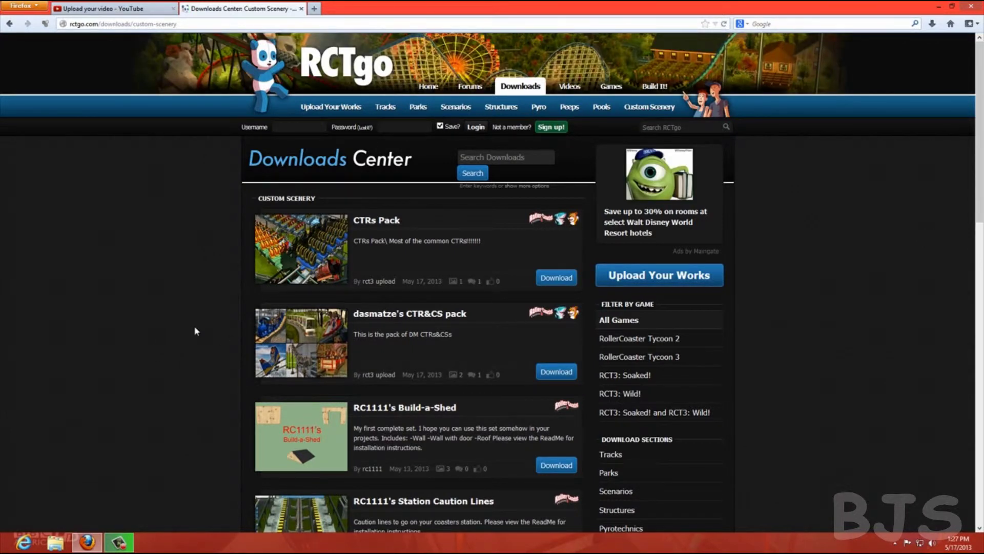
- Scroll through the first page of RCTgo's custom scenery downloads
{"action": "scroll", "coordinate": [861, 333], "scroll_direction": "down", "scroll_amount": 5}
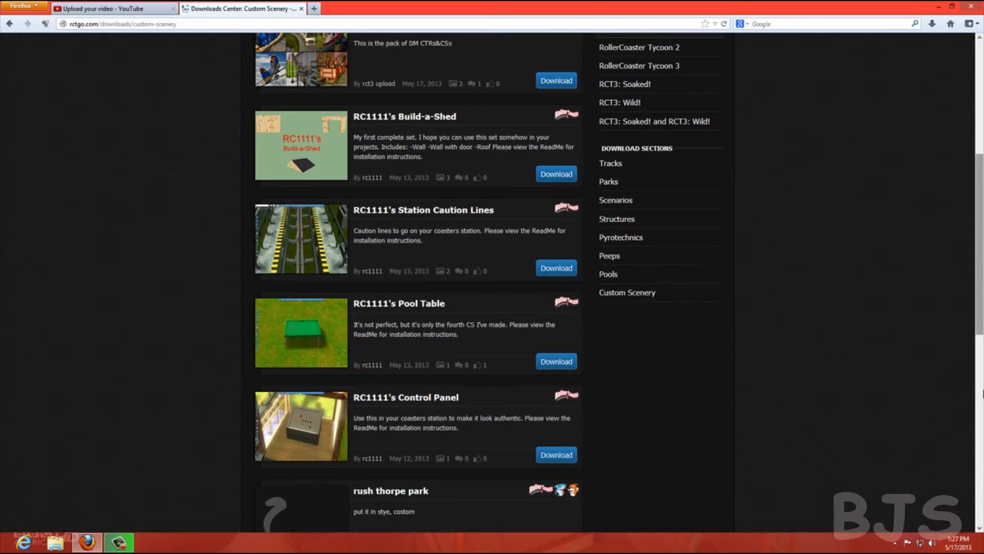
{"action": "left_click_drag", "start_coordinate": [980, 324], "coordinate": [983, 356]}
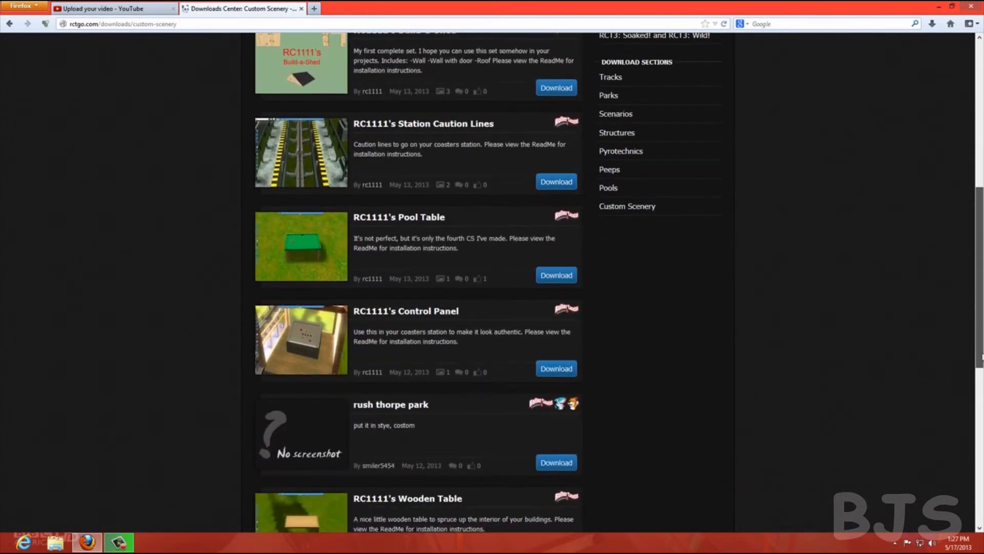
{"action": "scroll", "coordinate": [624, 375], "scroll_direction": "down", "scroll_amount": 4}
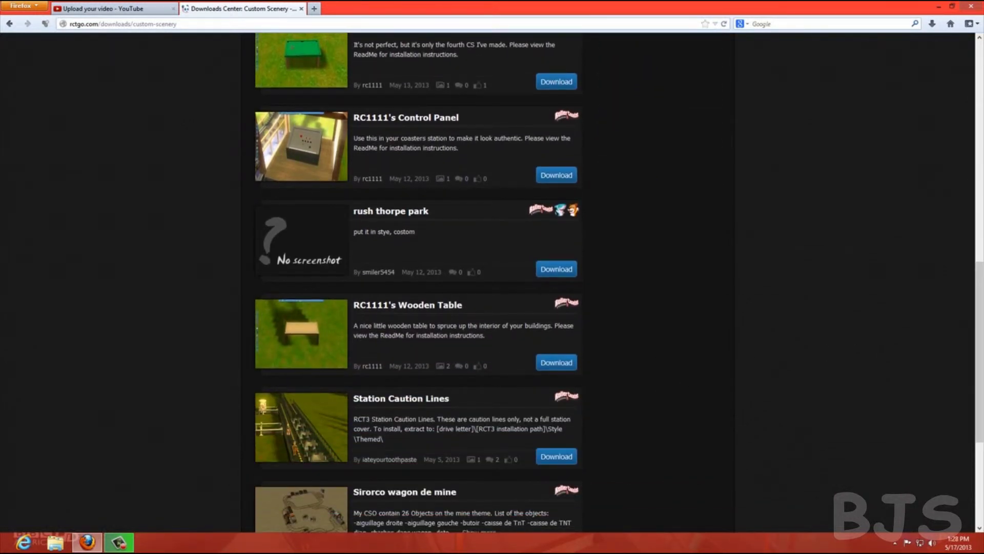
{"action": "scroll", "coordinate": [979, 353], "scroll_direction": "down", "scroll_amount": 4}
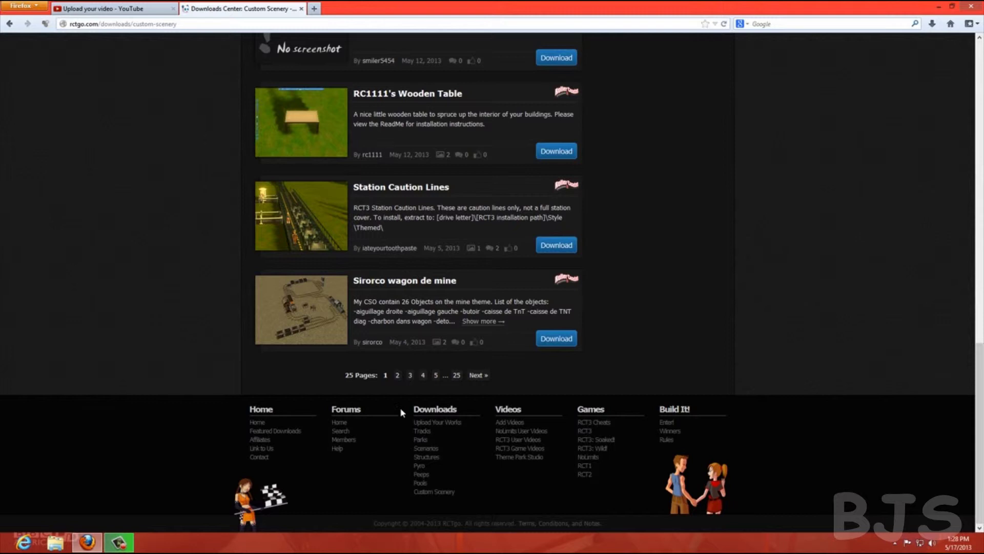
- Go to page 2 of the custom scenery listing and scroll through it
{"action": "left_click", "coordinate": [398, 375]}
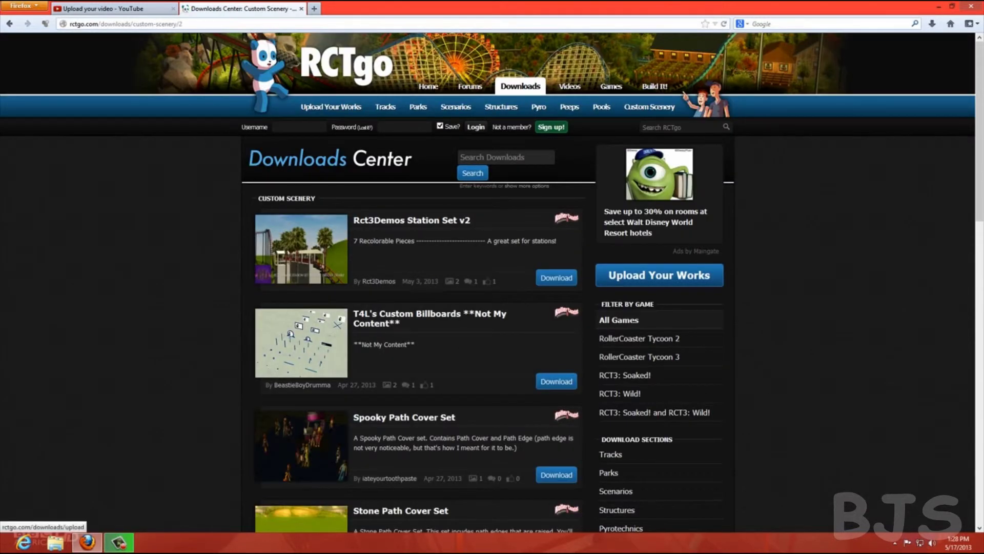
{"action": "scroll", "coordinate": [980, 215], "scroll_direction": "down", "scroll_amount": 2}
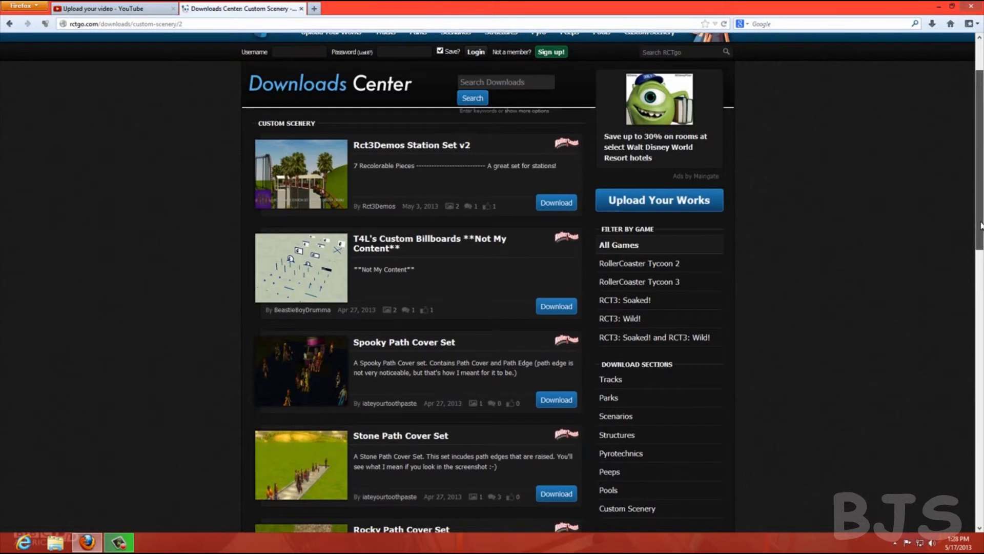
{"action": "scroll", "coordinate": [980, 225], "scroll_direction": "down", "scroll_amount": 4}
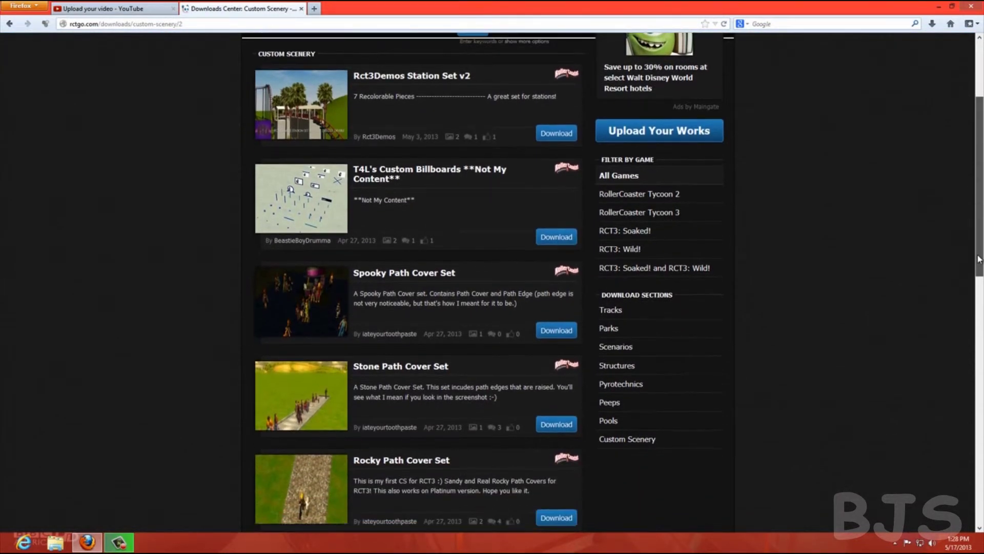
{"action": "scroll", "coordinate": [973, 292], "scroll_direction": "down", "scroll_amount": 8}
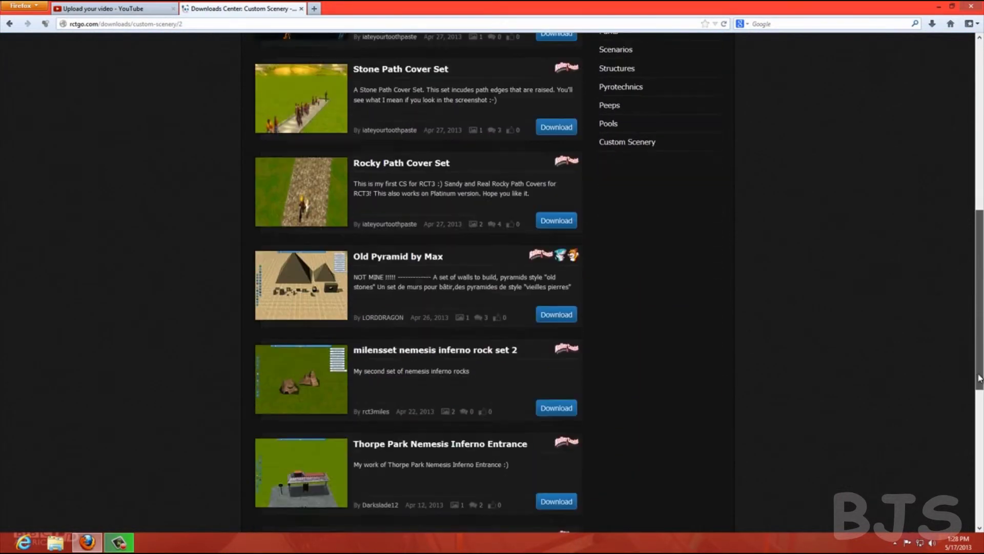
{"action": "scroll", "coordinate": [405, 368], "scroll_direction": "down", "scroll_amount": 3}
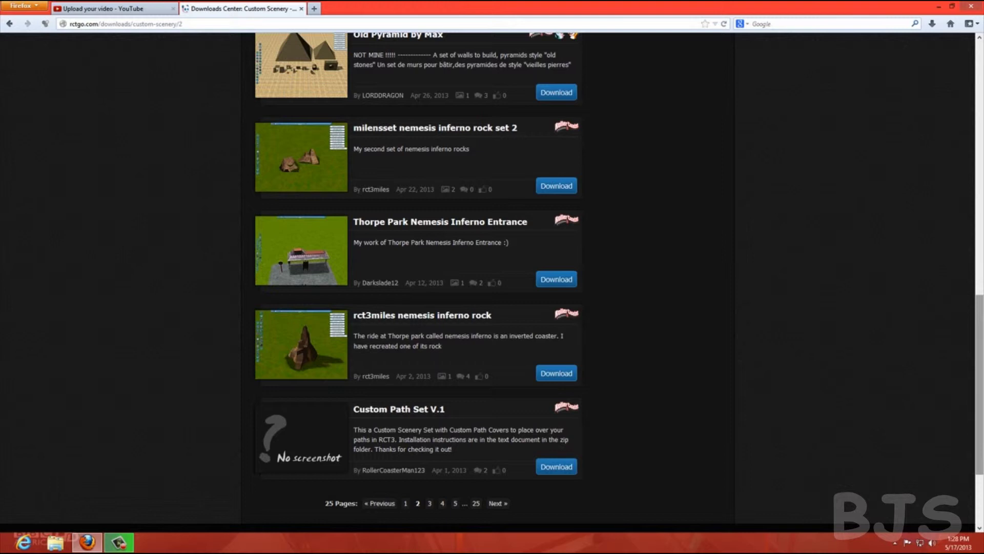
{"action": "scroll", "coordinate": [979, 385], "scroll_direction": "down", "scroll_amount": 3}
- Page forward through page 3 to page 4, which lists Baffies Stations V.1
{"action": "left_click", "coordinate": [498, 401]}
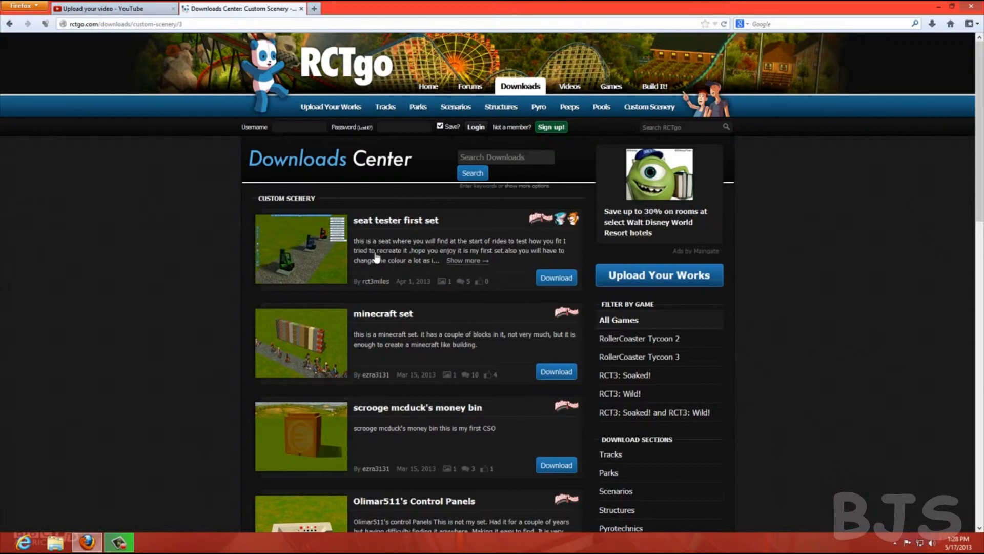
{"action": "scroll", "coordinate": [544, 351], "scroll_direction": "down", "scroll_amount": 3}
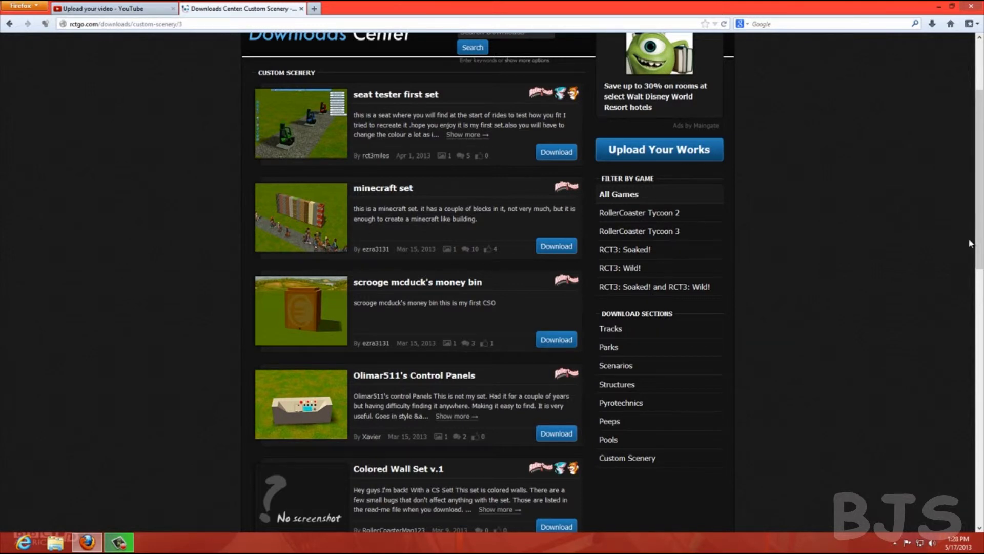
{"action": "left_click_drag", "start_coordinate": [981, 261], "coordinate": [969, 450]}
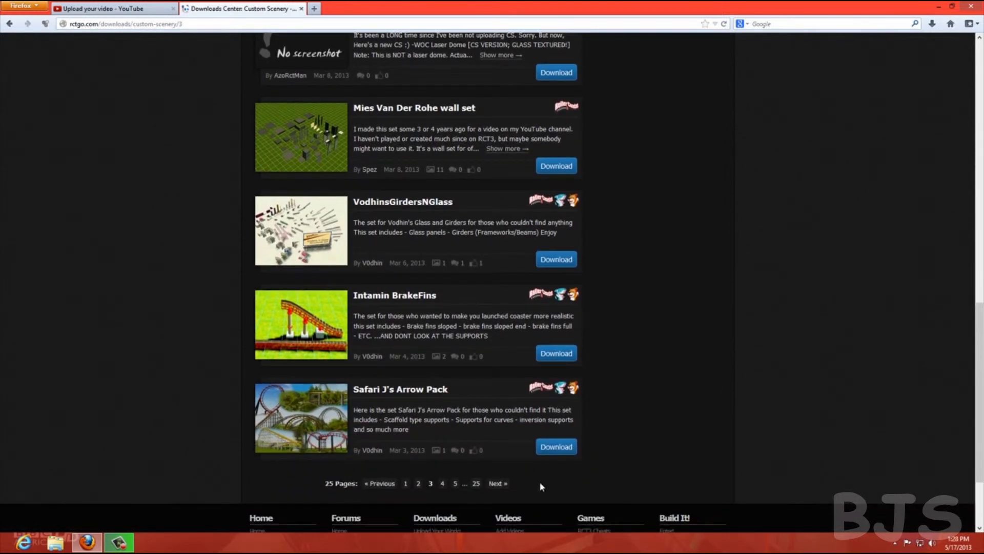
{"action": "left_click", "coordinate": [498, 483]}
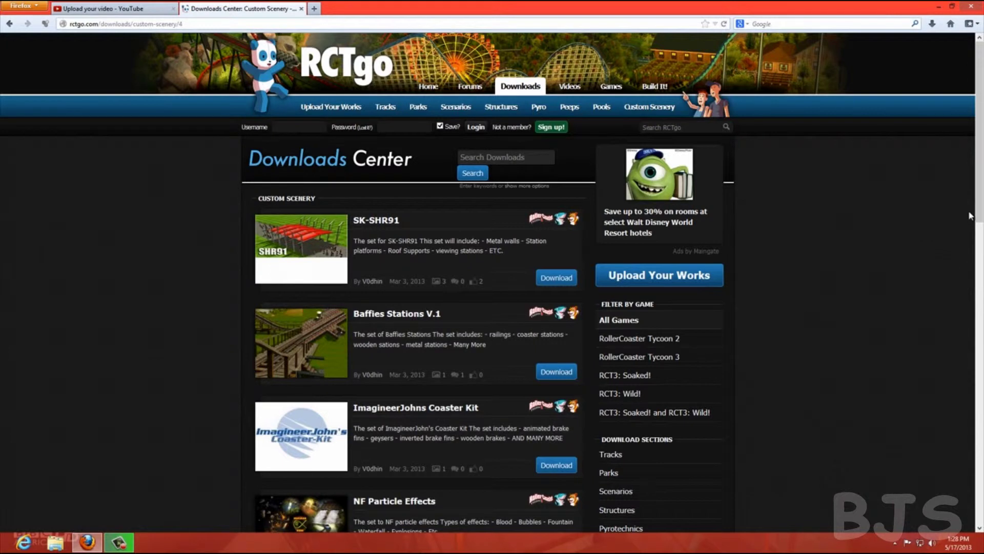
{"action": "left_click_drag", "start_coordinate": [980, 197], "coordinate": [960, 254]}
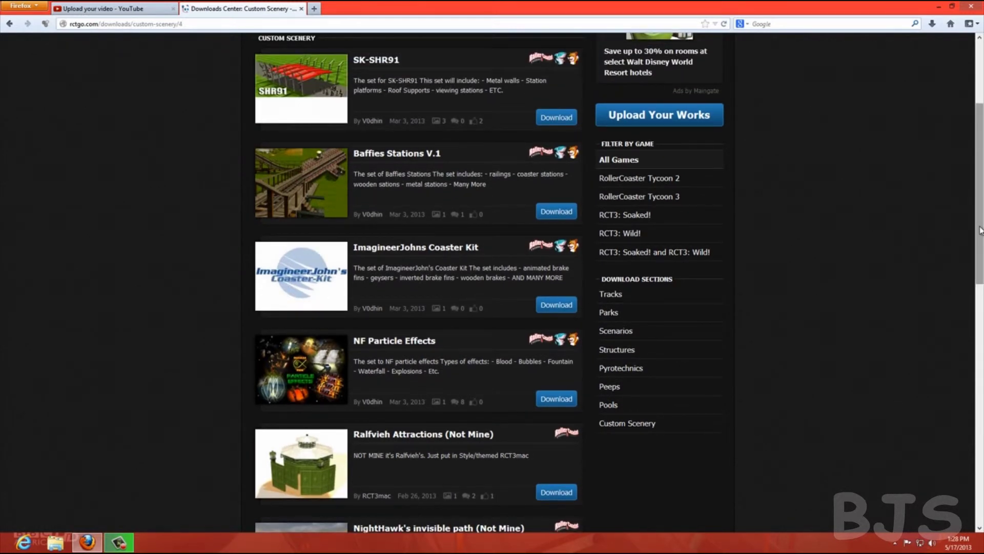
{"action": "scroll", "coordinate": [409, 303], "scroll_direction": "up", "scroll_amount": 3}
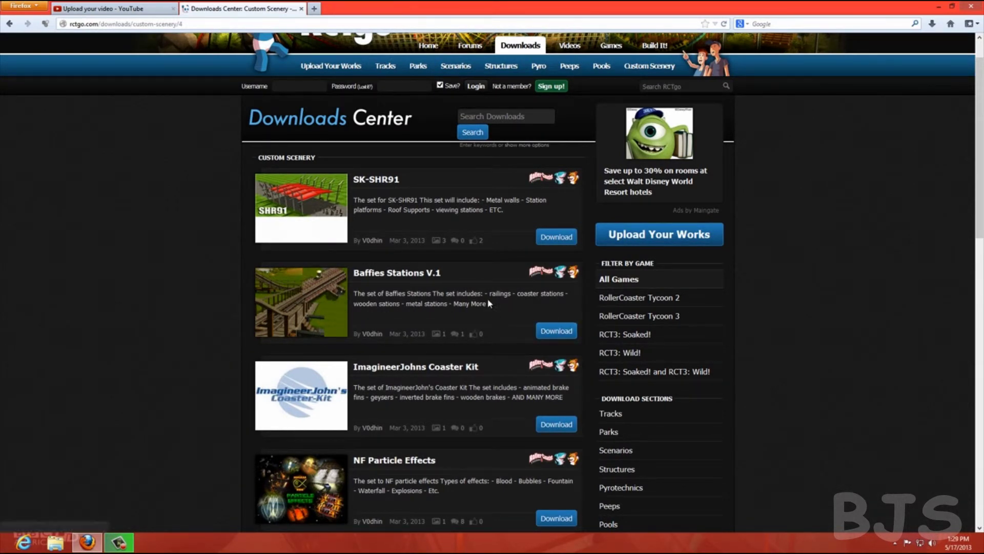
- Save Baffies Stations V.1.zip and check it in Firefox's Downloads list
{"action": "left_click", "coordinate": [556, 331]}
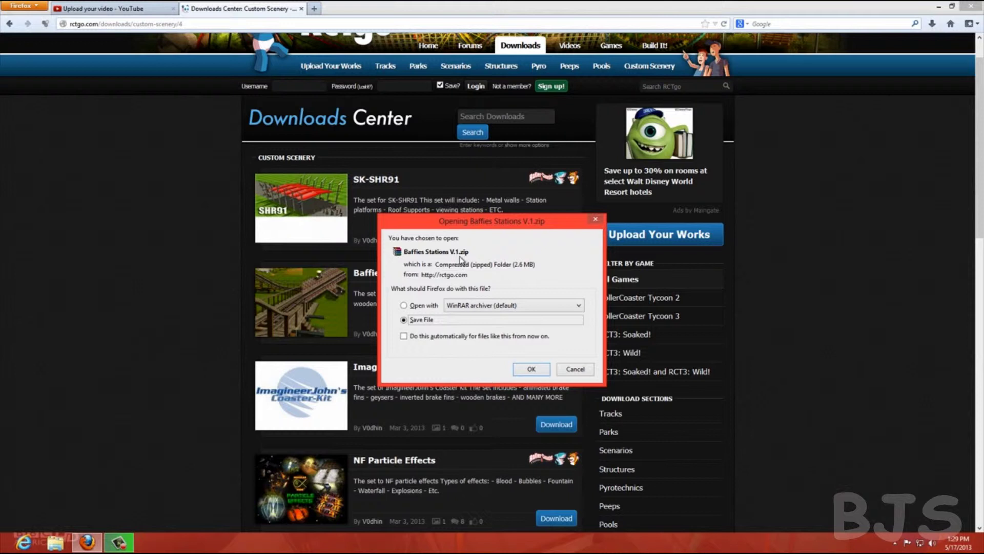
{"action": "left_click", "coordinate": [529, 370]}
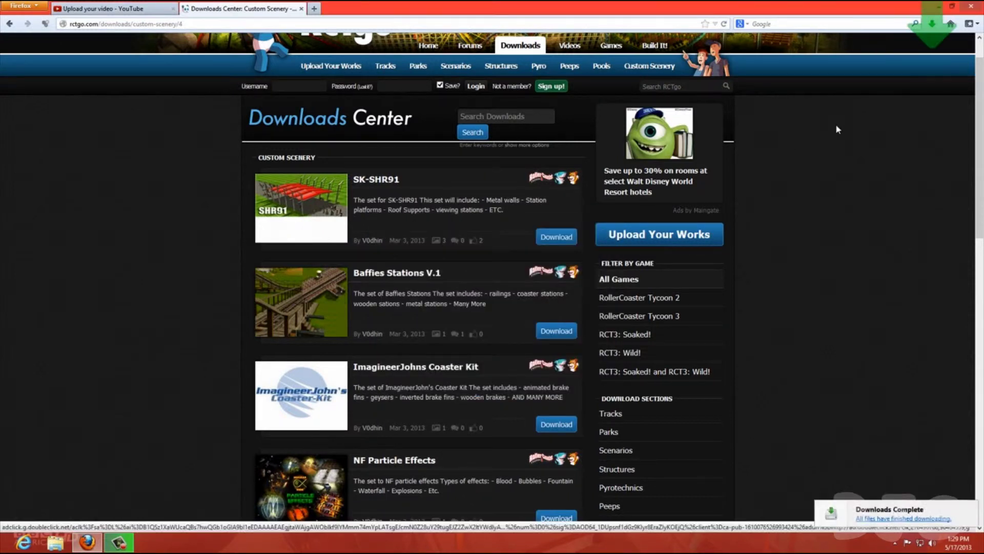
{"action": "left_click", "coordinate": [931, 24]}
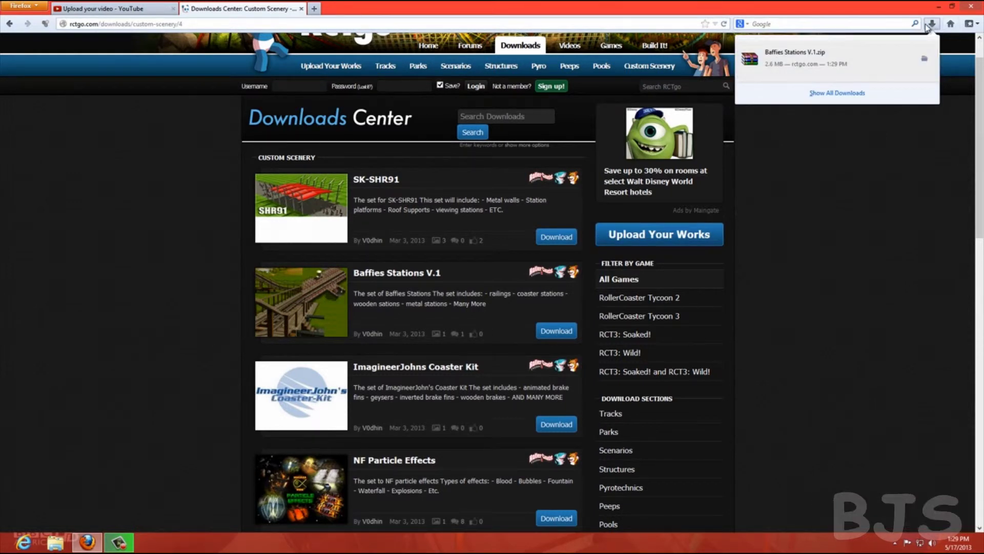
{"action": "left_click", "coordinate": [972, 21]}
- Open Downloads in File Explorer and extract Baffies Stations V.1.zip there
{"action": "left_click", "coordinate": [946, 7]}
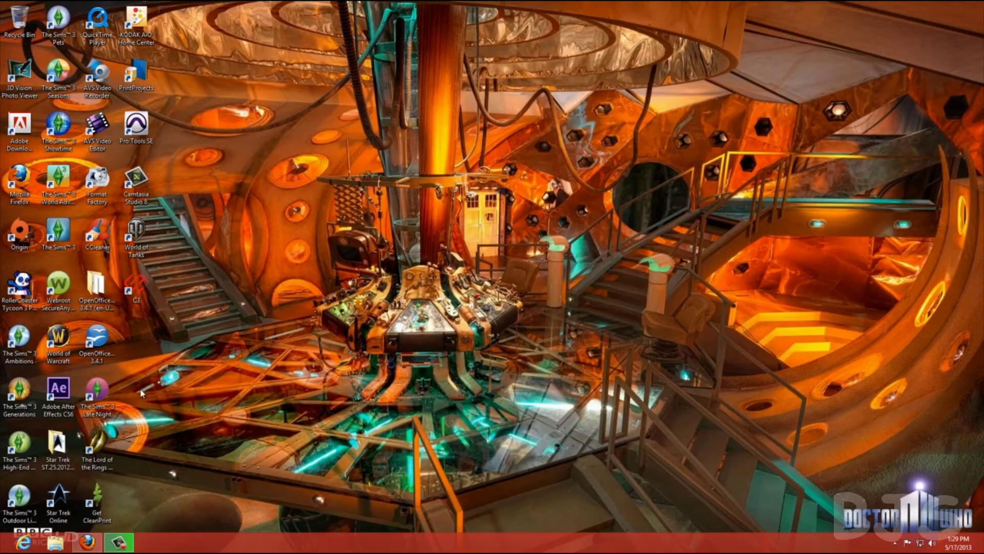
{"action": "left_click", "coordinate": [62, 543]}
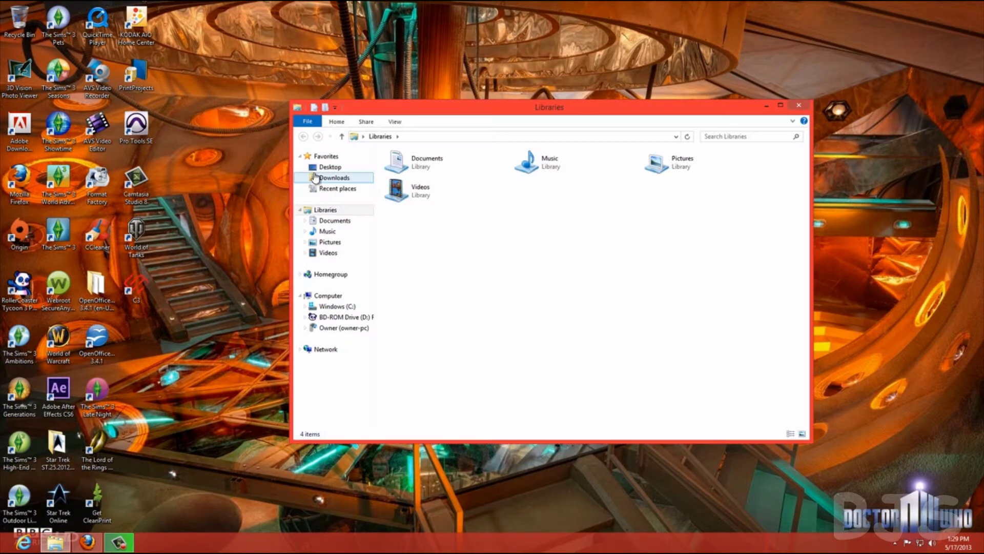
{"action": "left_click", "coordinate": [315, 178]}
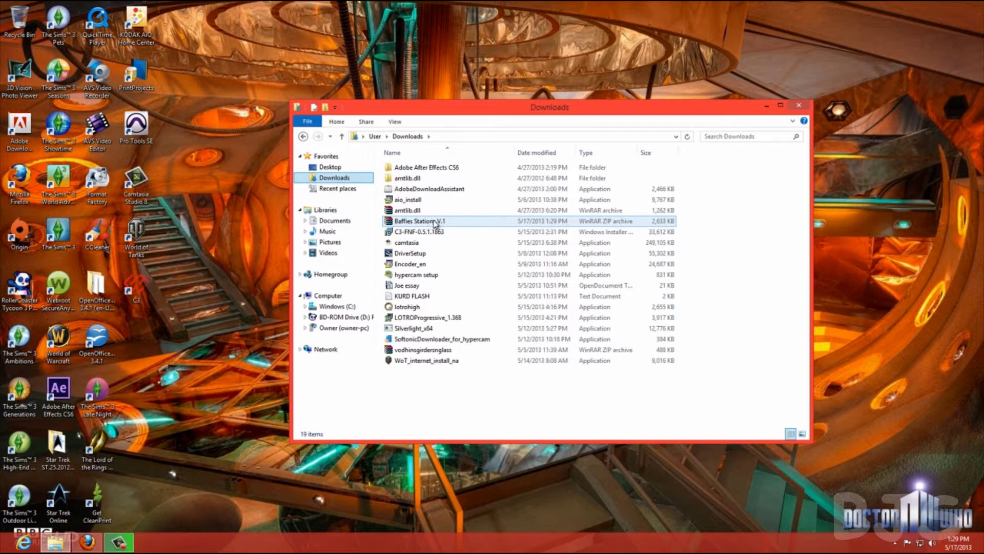
{"action": "left_click", "coordinate": [431, 223]}
{"action": "right_click", "coordinate": [431, 222]}
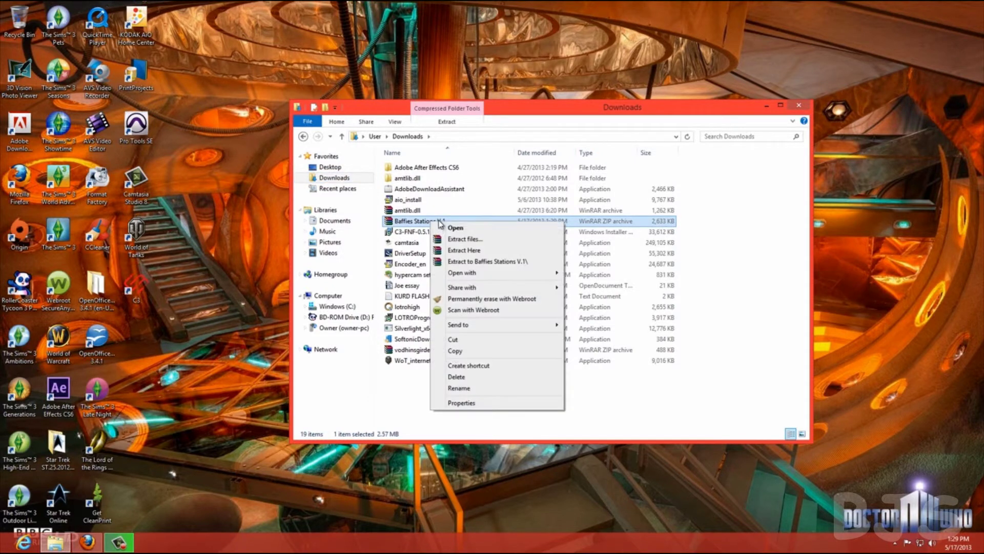
{"action": "left_click", "coordinate": [467, 251]}
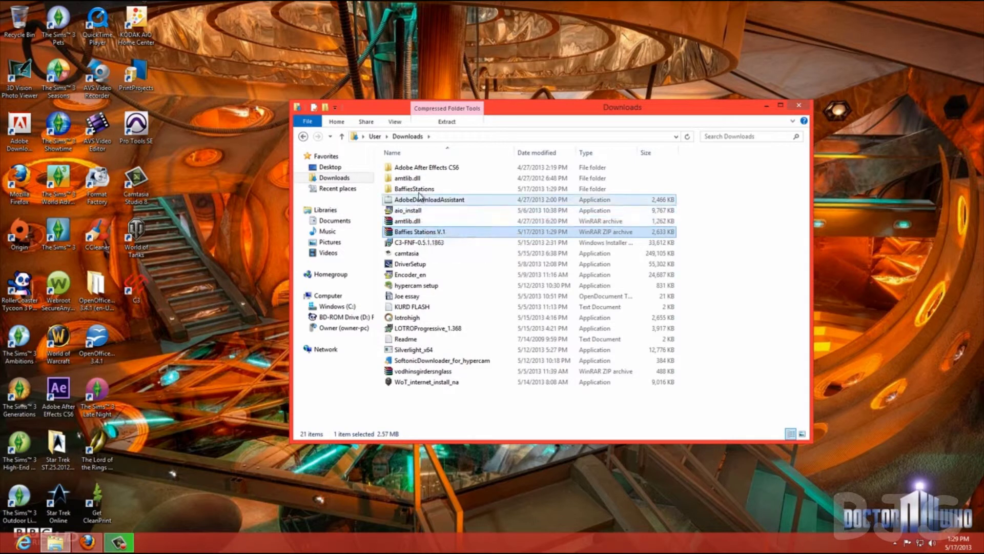
- Copy the extracted BaffiesStations folder
{"action": "left_click", "coordinate": [420, 192]}
{"action": "right_click", "coordinate": [420, 192]}
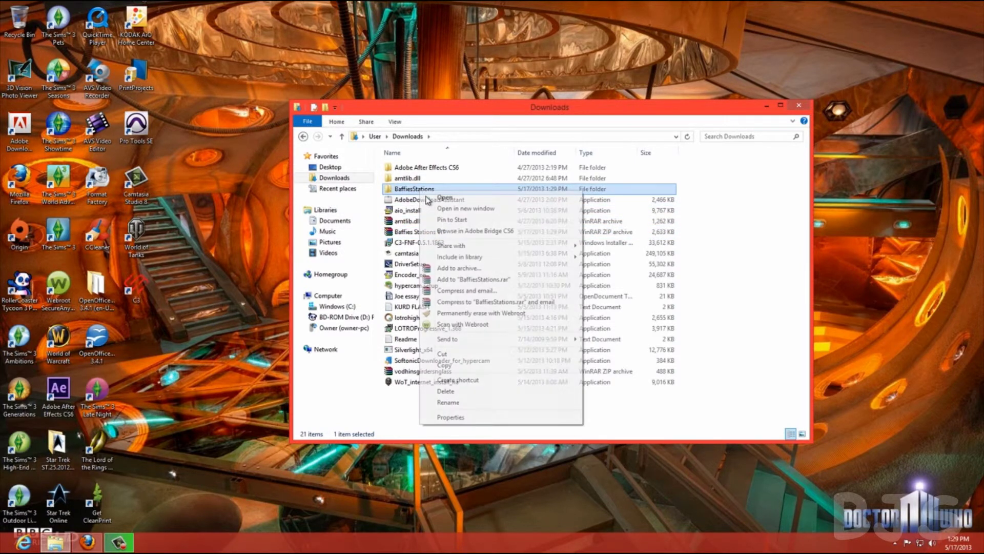
{"action": "left_click", "coordinate": [464, 366]}
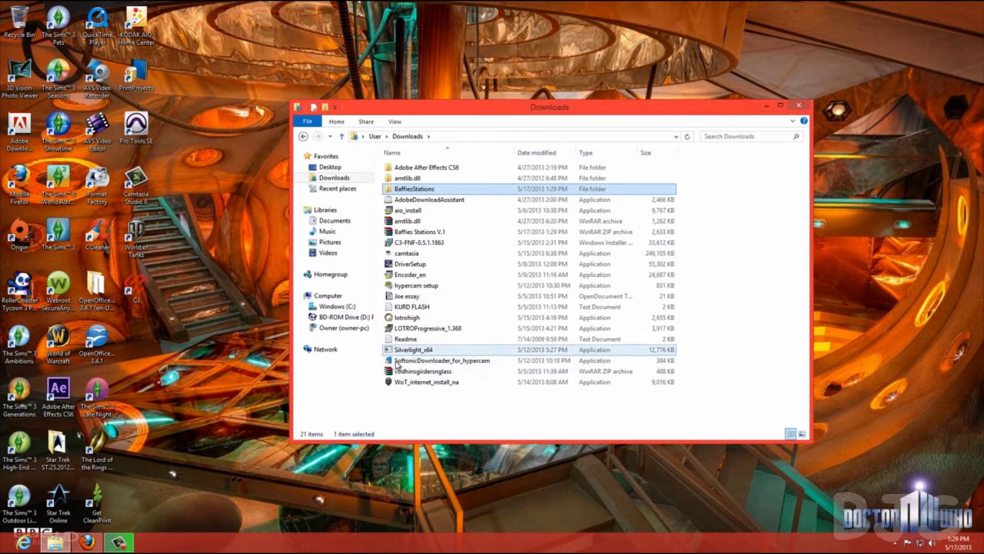
- Navigate from Computer through C:\Program Files (x86)\Atari to RollerCoaster Tycoon 3 Platinum
{"action": "left_click", "coordinate": [328, 297]}
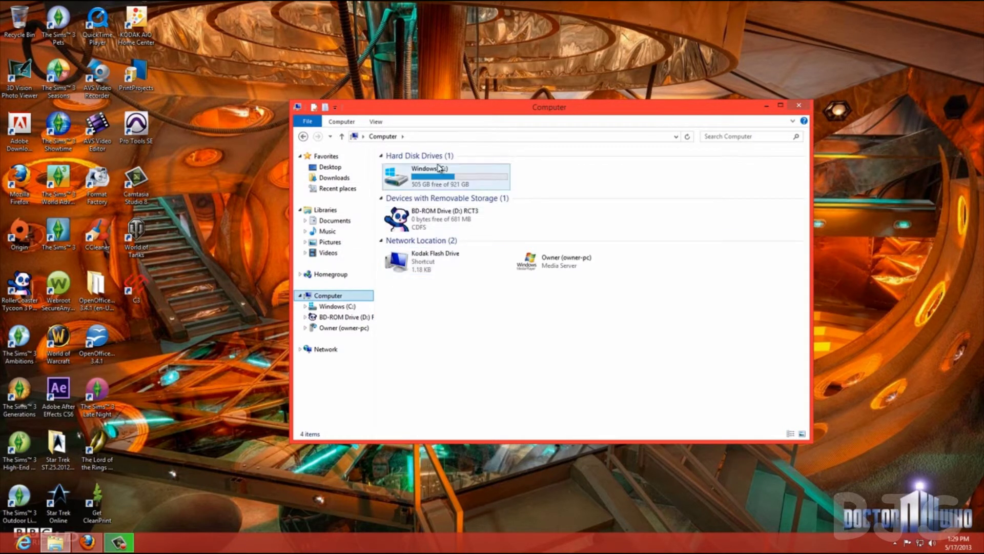
{"action": "double_click", "coordinate": [439, 170]}
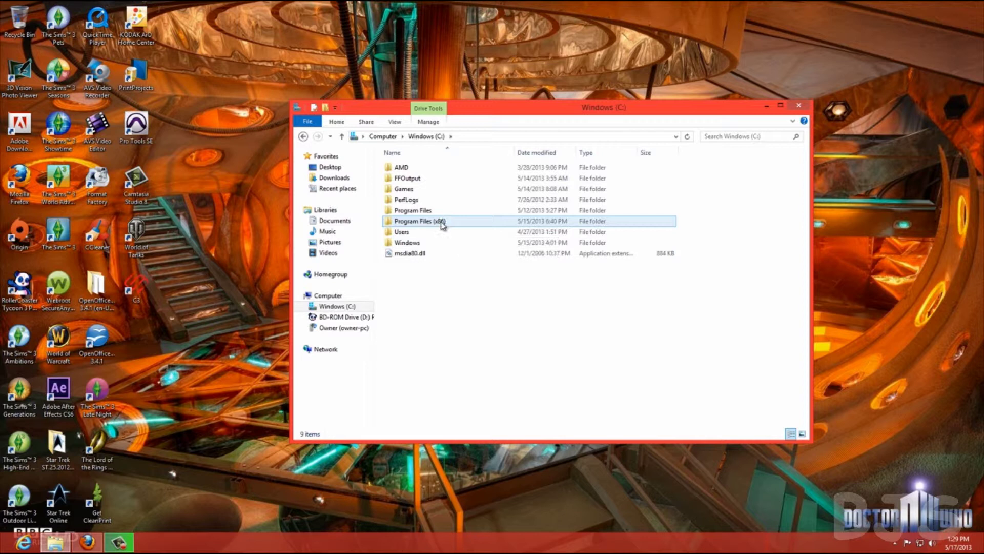
{"action": "double_click", "coordinate": [442, 225]}
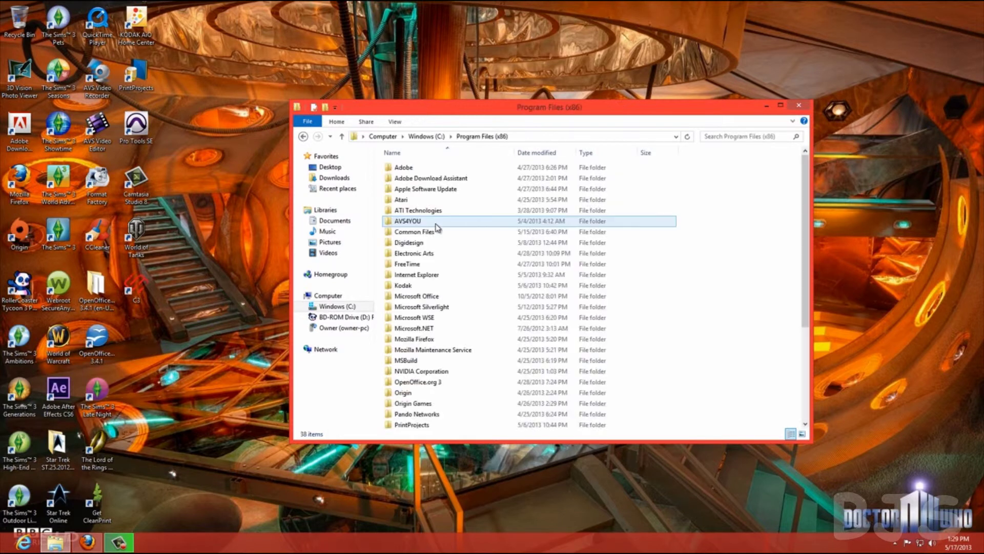
{"action": "double_click", "coordinate": [417, 200]}
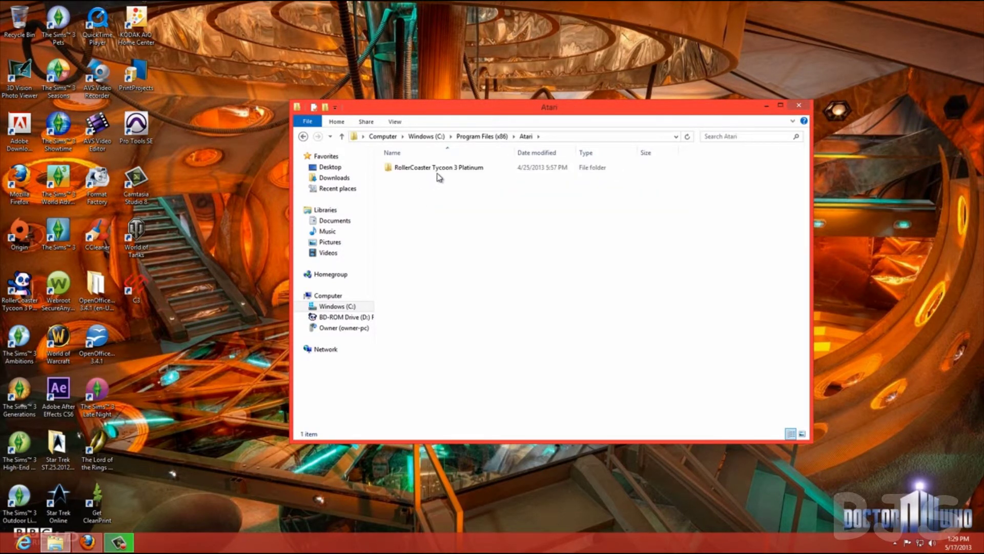
{"action": "double_click", "coordinate": [439, 169]}
{"action": "scroll", "coordinate": [486, 349], "scroll_direction": "down", "scroll_amount": 3}
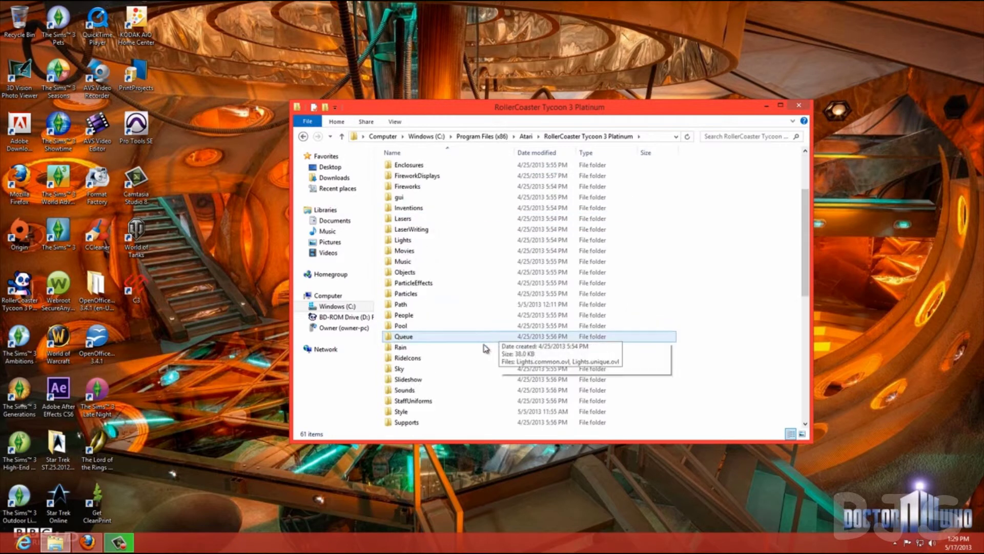
{"action": "double_click", "coordinate": [430, 411]}
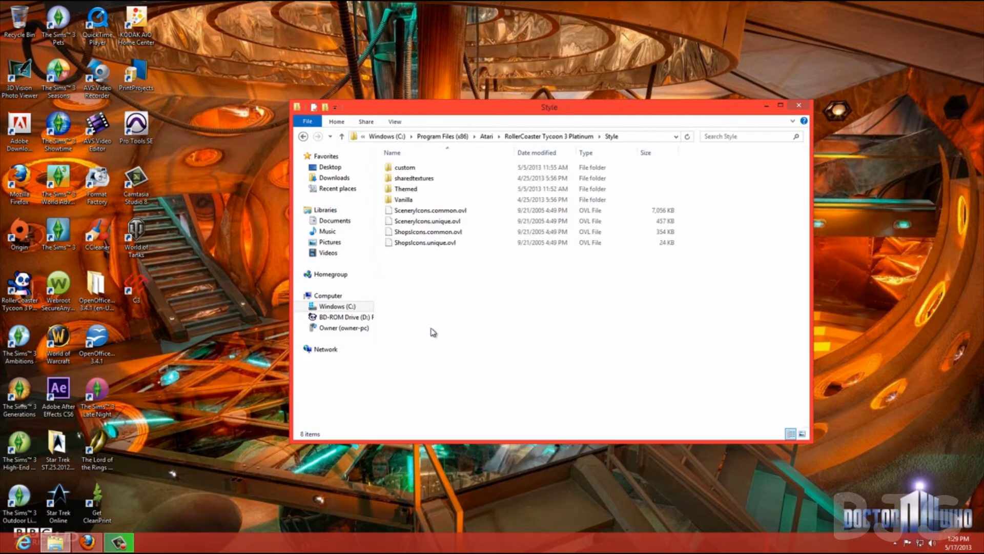
{"action": "left_click", "coordinate": [416, 190]}
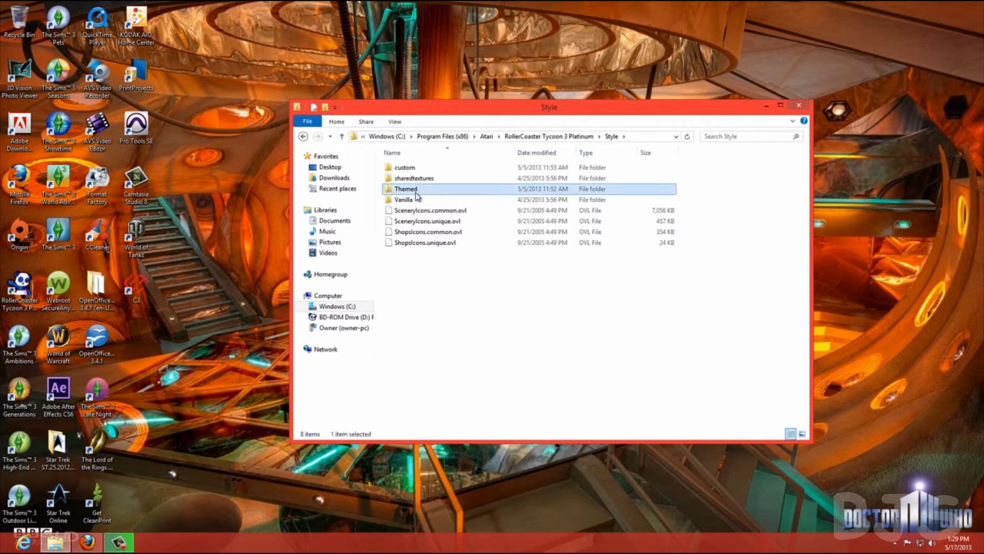
{"action": "double_click", "coordinate": [415, 193]}
{"action": "scroll", "coordinate": [663, 349], "scroll_direction": "down", "scroll_amount": 1}
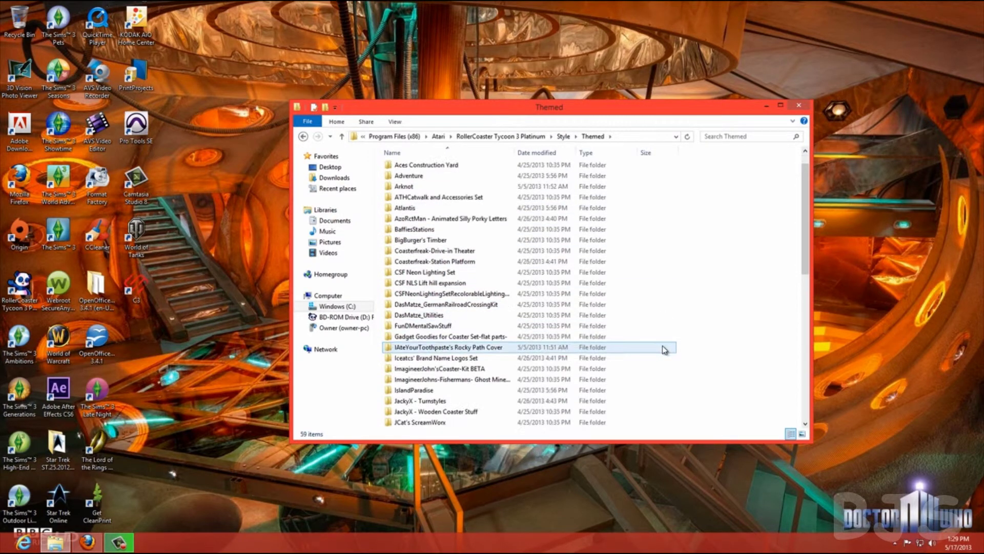
{"action": "scroll", "coordinate": [664, 349], "scroll_direction": "down", "scroll_amount": 8}
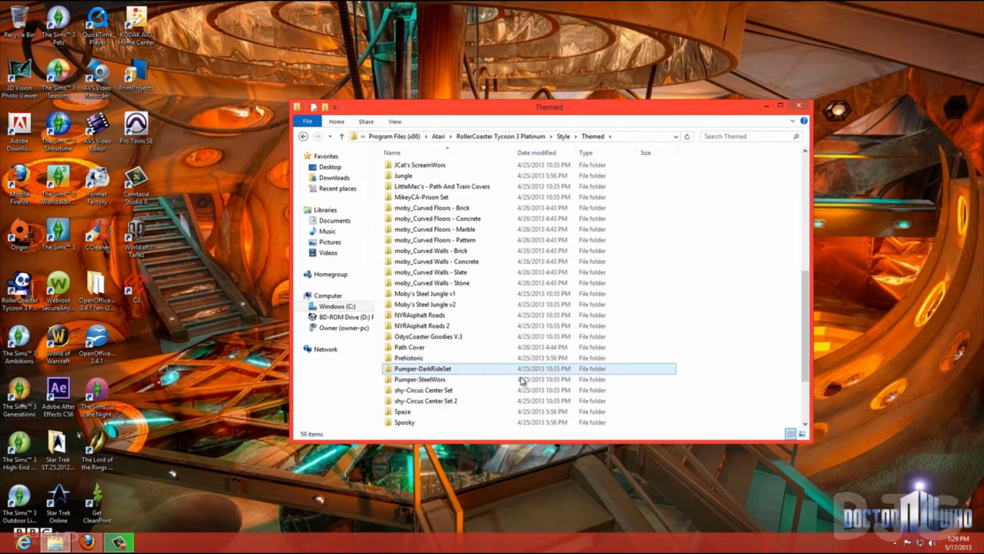
{"action": "scroll", "coordinate": [522, 380], "scroll_direction": "down", "scroll_amount": 3}
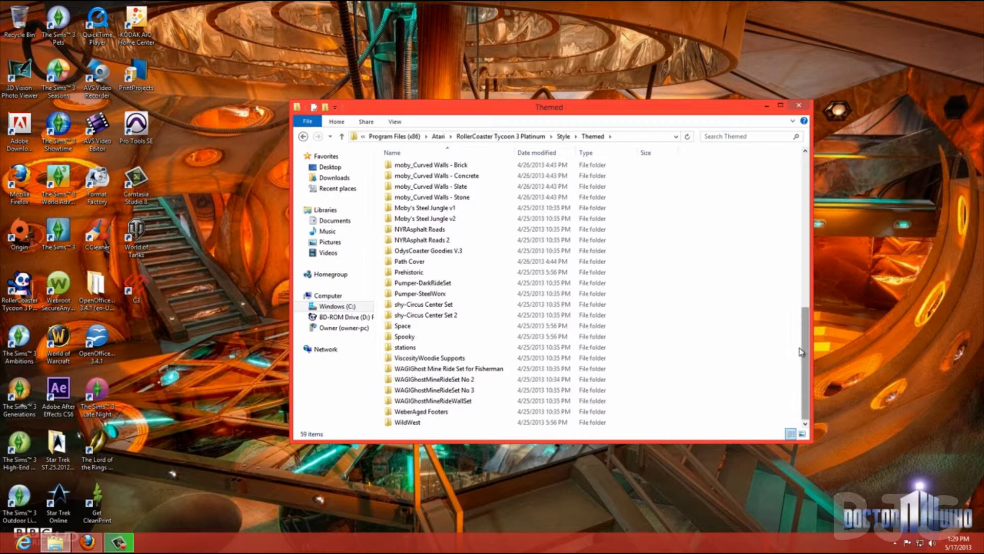
{"action": "scroll", "coordinate": [805, 351], "scroll_direction": "up", "scroll_amount": 3}
{"action": "left_click_drag", "start_coordinate": [804, 279], "coordinate": [785, 170]}
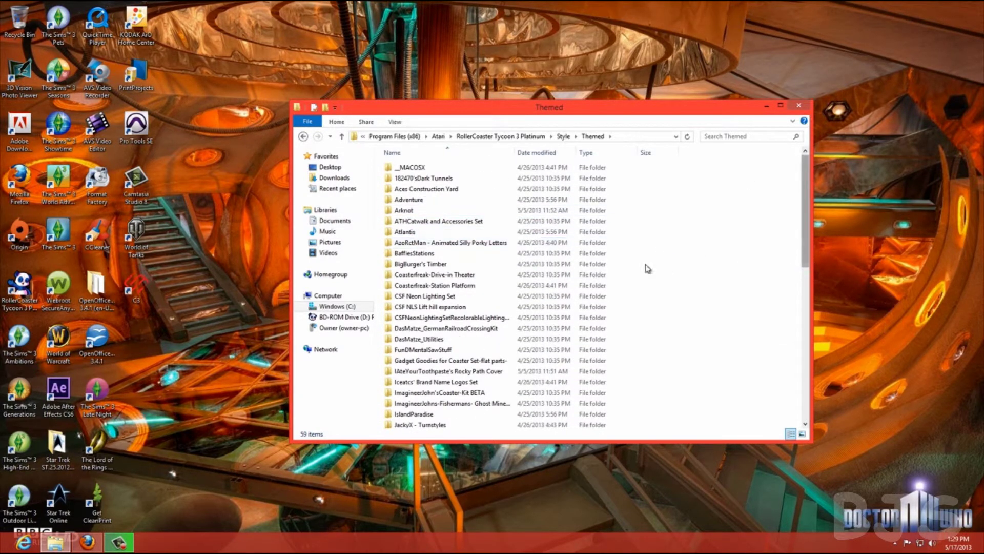
{"action": "right_click", "coordinate": [718, 304]}
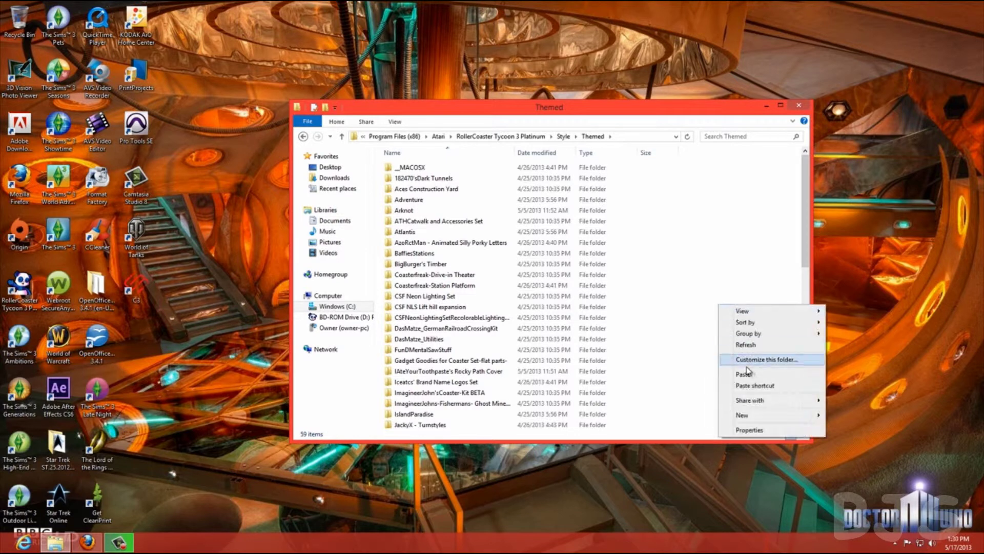
{"action": "left_click", "coordinate": [712, 262]}
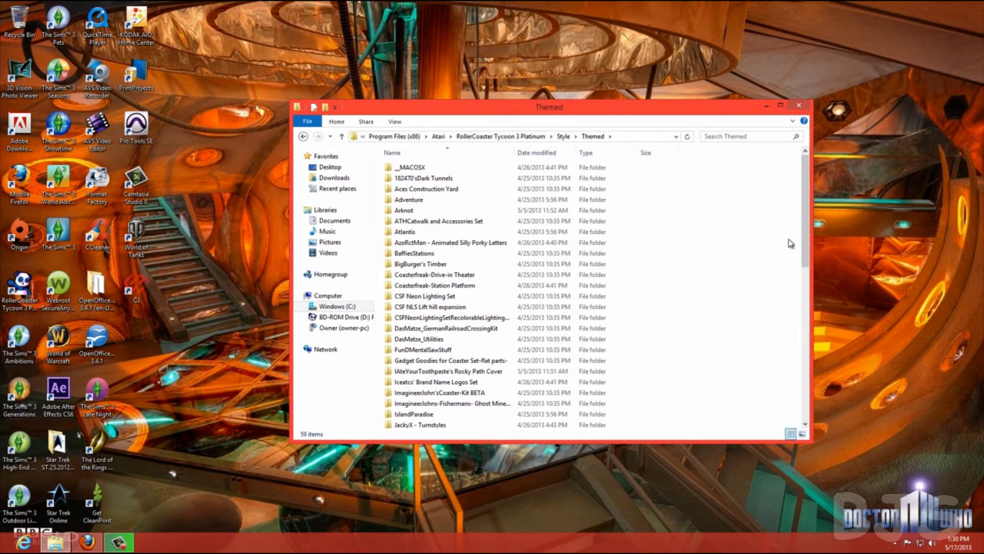
{"action": "left_click_drag", "start_coordinate": [806, 247], "coordinate": [795, 229]}
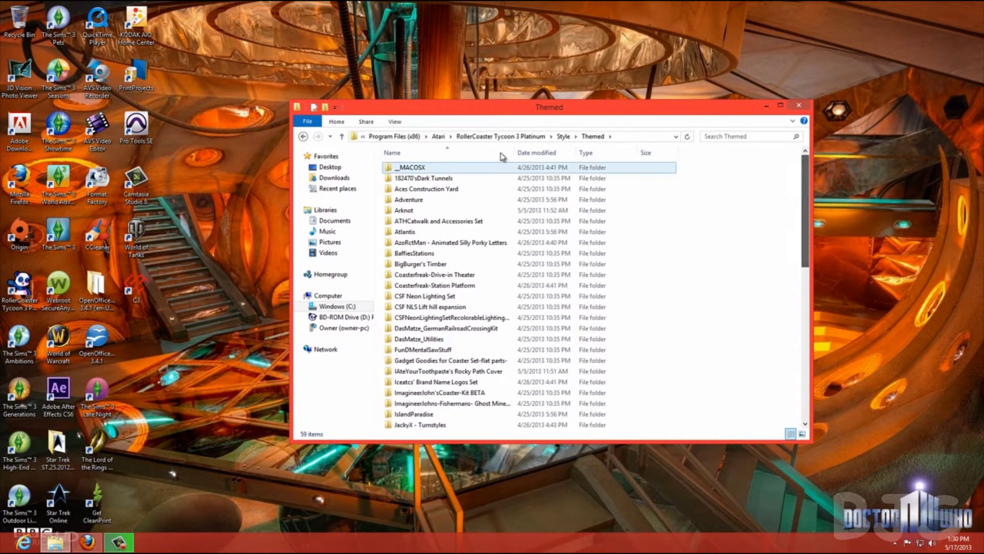
{"action": "left_click", "coordinate": [304, 136]}
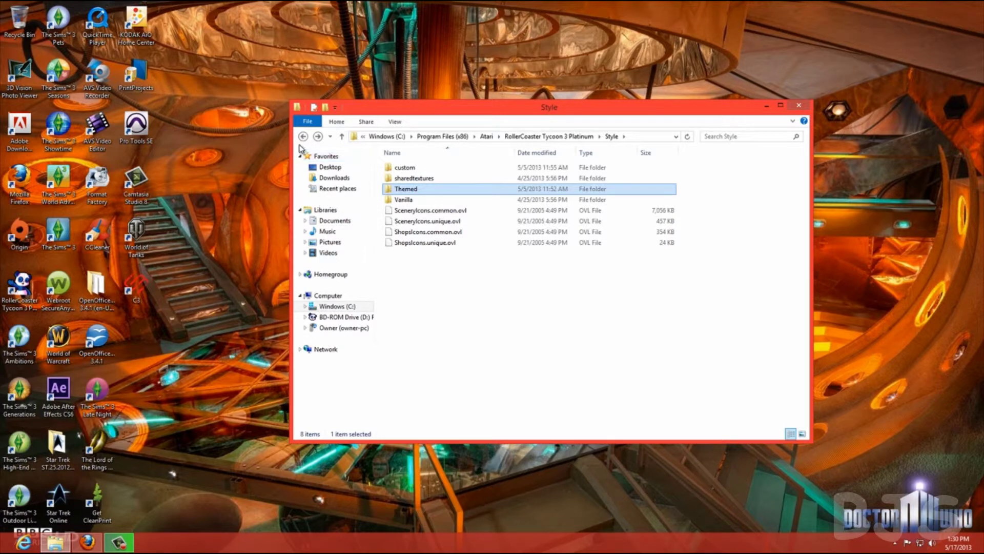
- Open Style\custom\ArchbakAndChicosAStar\Rush to view the set's files
{"action": "left_click", "coordinate": [304, 137]}
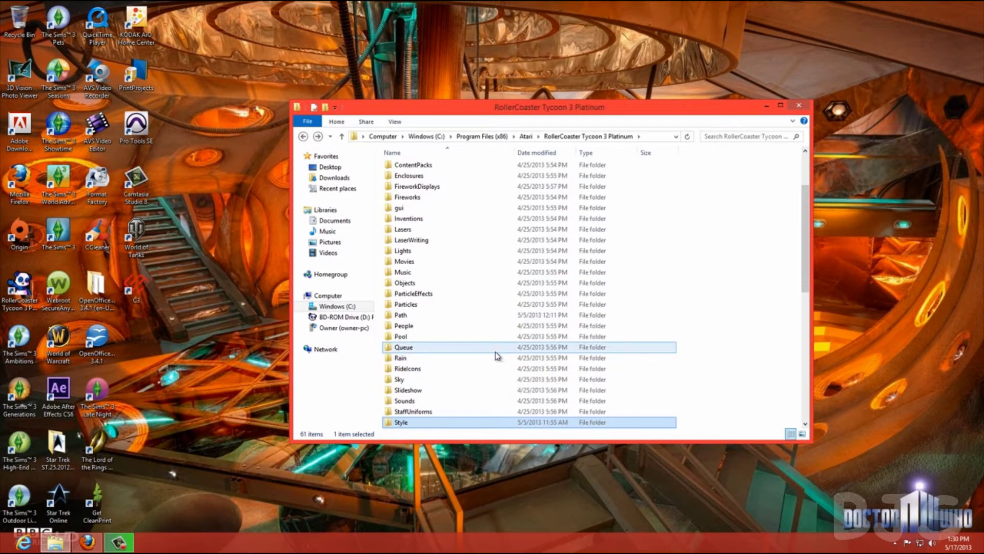
{"action": "double_click", "coordinate": [421, 423]}
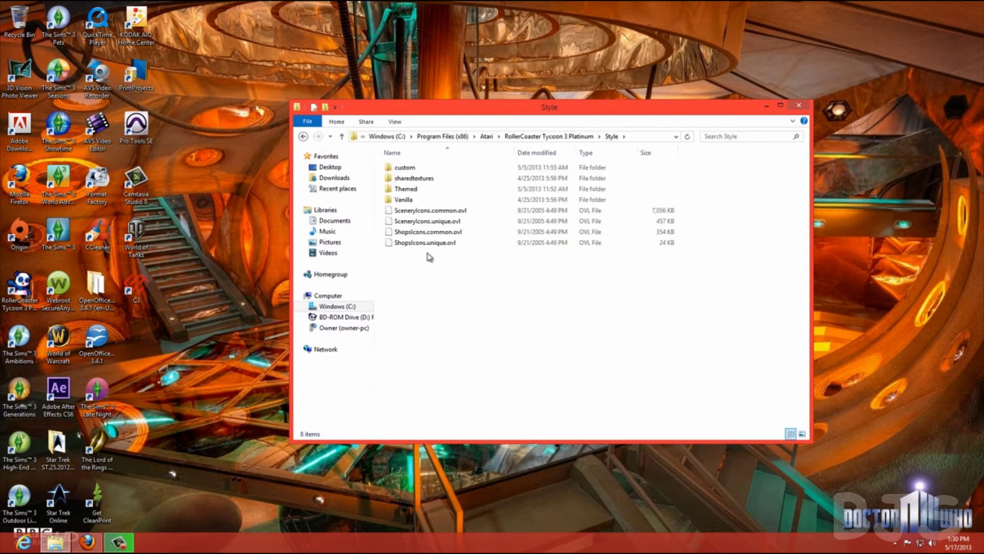
{"action": "double_click", "coordinate": [416, 167]}
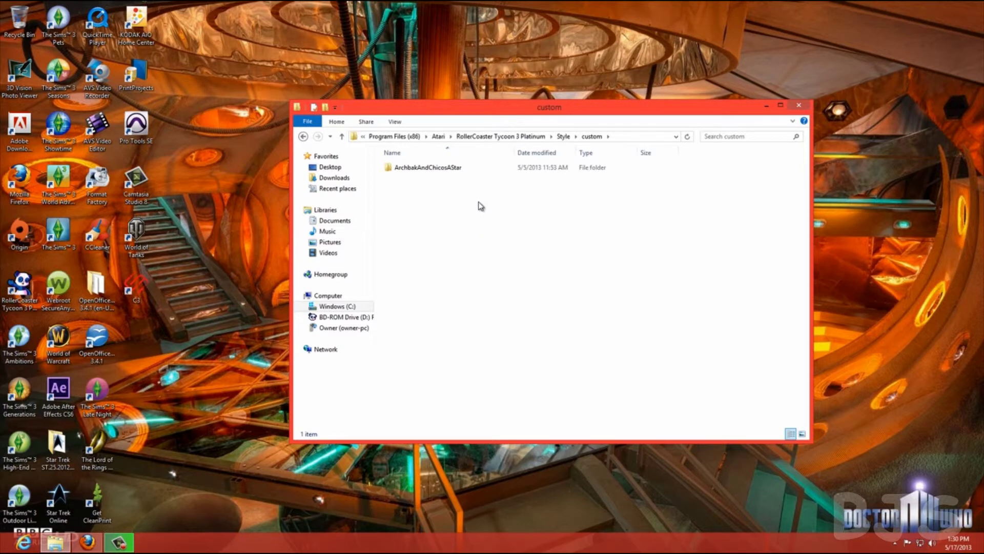
{"action": "double_click", "coordinate": [454, 171]}
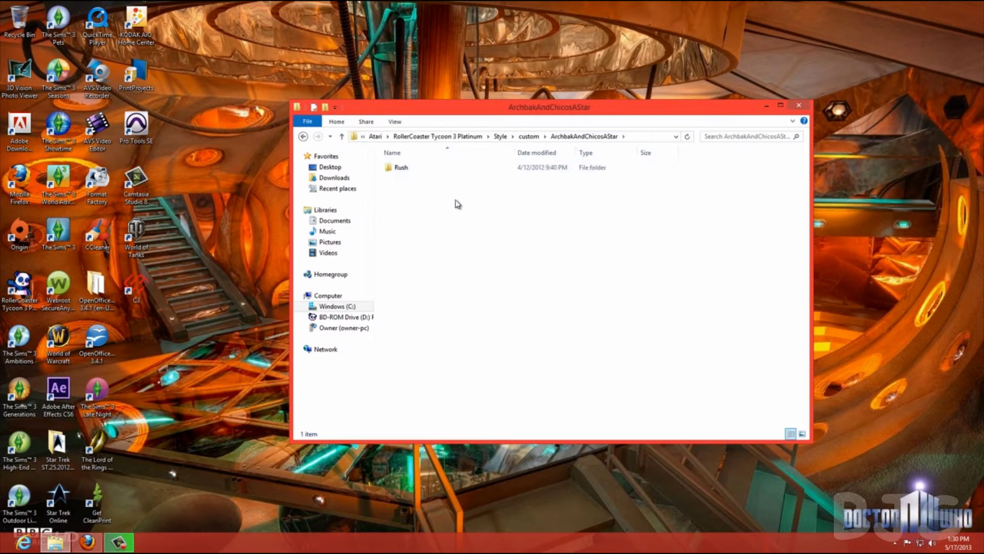
{"action": "double_click", "coordinate": [428, 169]}
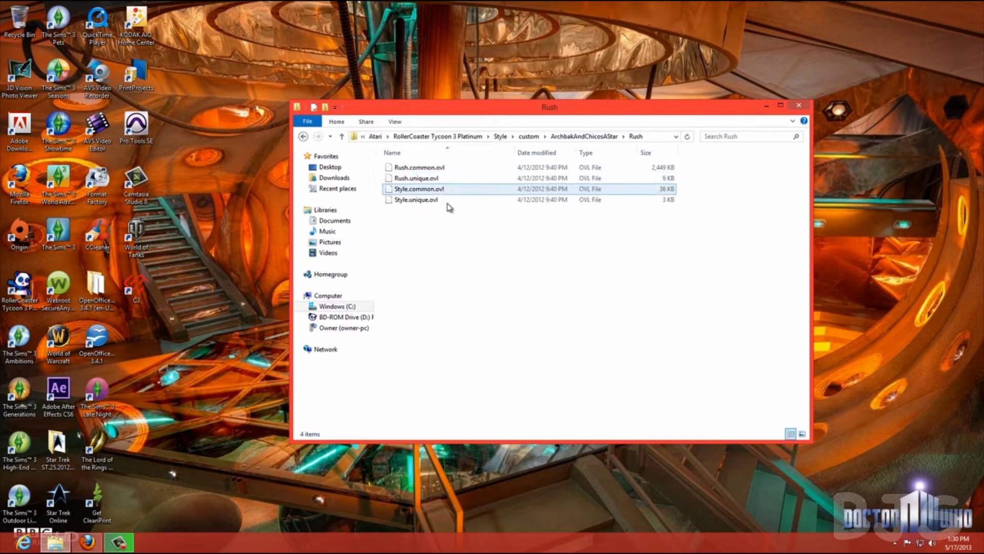
- Back out to Style, recheck the custom folder, then return to RollerCoaster Tycoon 3 Platinum
{"action": "left_click", "coordinate": [304, 138]}
{"action": "left_click", "coordinate": [303, 136]}
{"action": "left_click", "coordinate": [304, 136]}
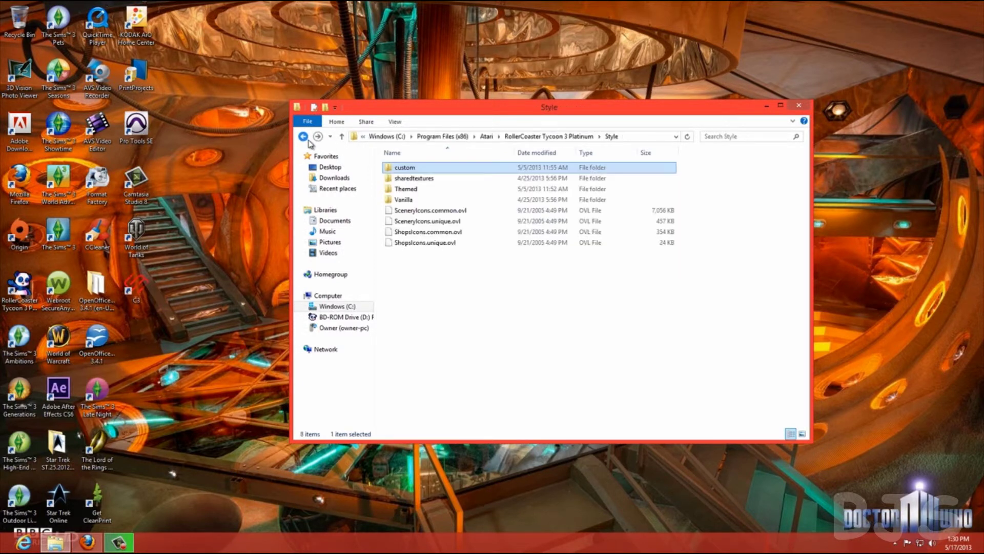
{"action": "double_click", "coordinate": [444, 171]}
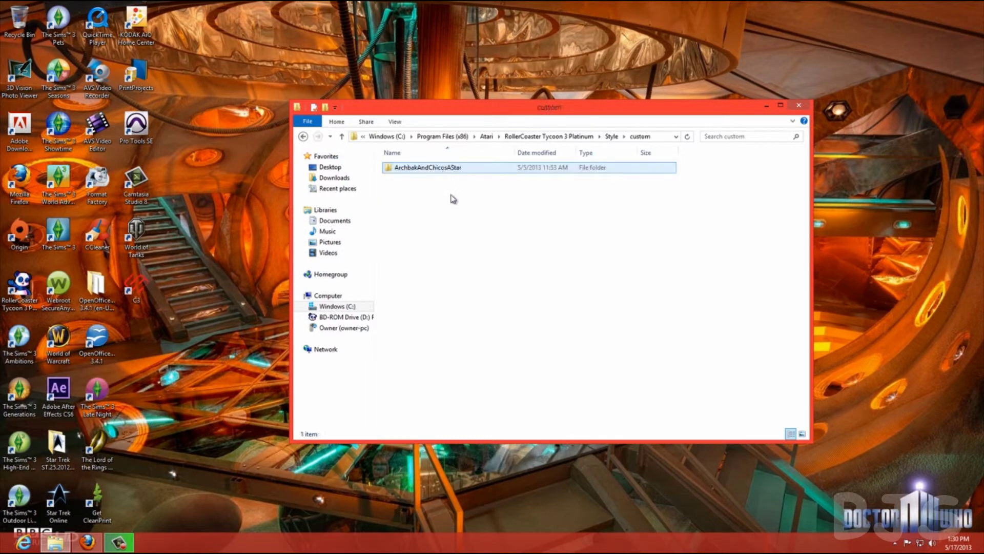
{"action": "right_click", "coordinate": [455, 230]}
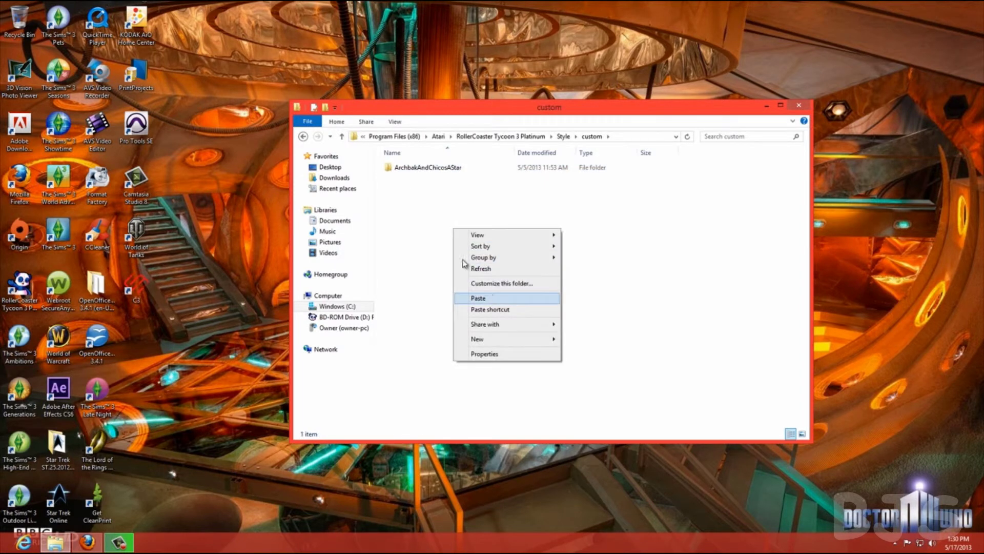
{"action": "left_click", "coordinate": [410, 202]}
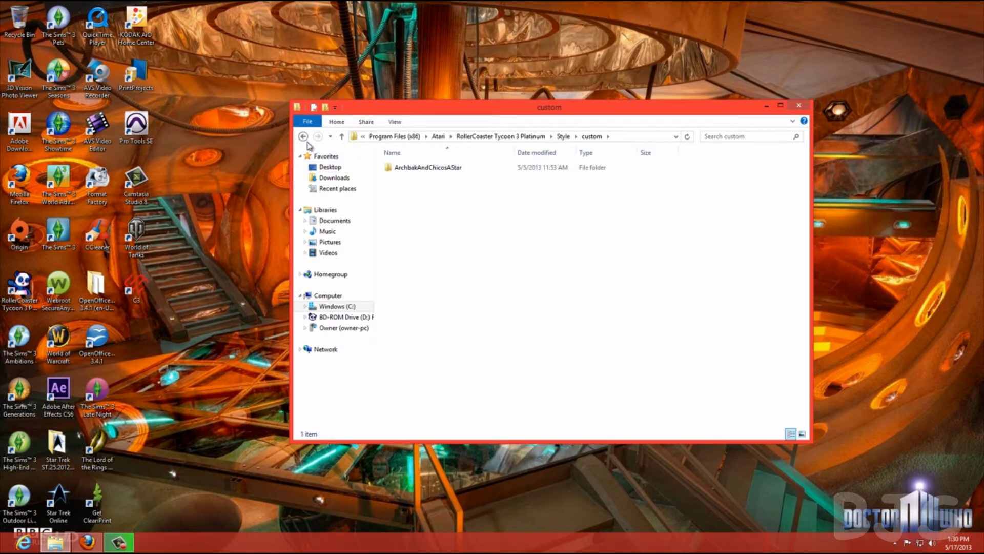
{"action": "left_click", "coordinate": [303, 136]}
{"action": "left_click", "coordinate": [304, 136]}
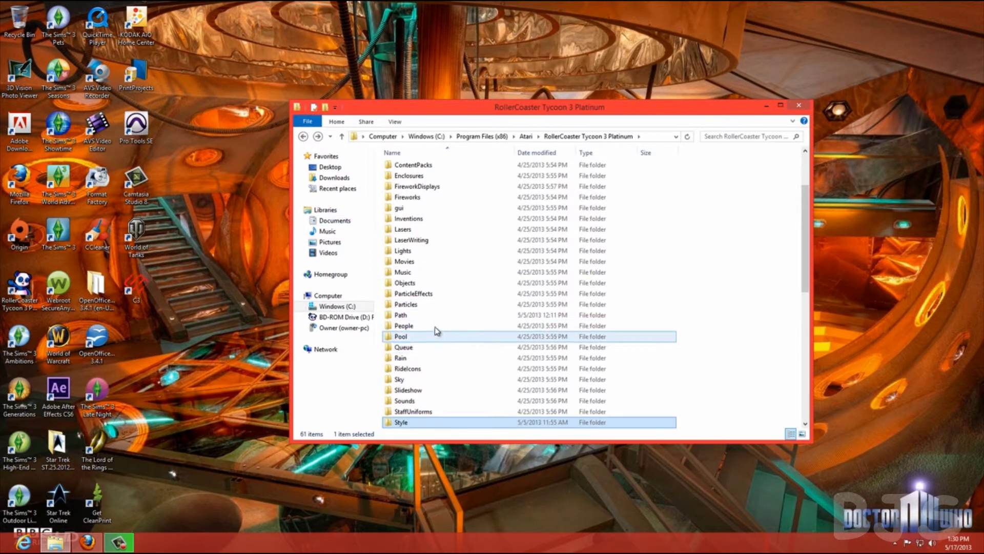
- Step back to Atari and forward again, open Style, peek into custom, and return to Style
{"action": "scroll", "coordinate": [430, 377], "scroll_direction": "up", "scroll_amount": 1}
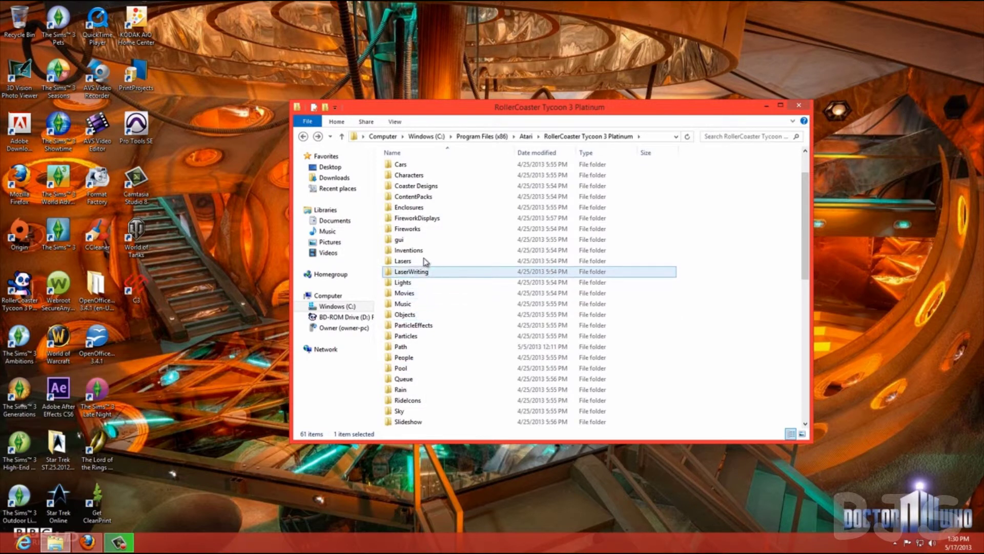
{"action": "scroll", "coordinate": [435, 264], "scroll_direction": "down", "scroll_amount": 2}
{"action": "scroll", "coordinate": [444, 392], "scroll_direction": "down", "scroll_amount": 4}
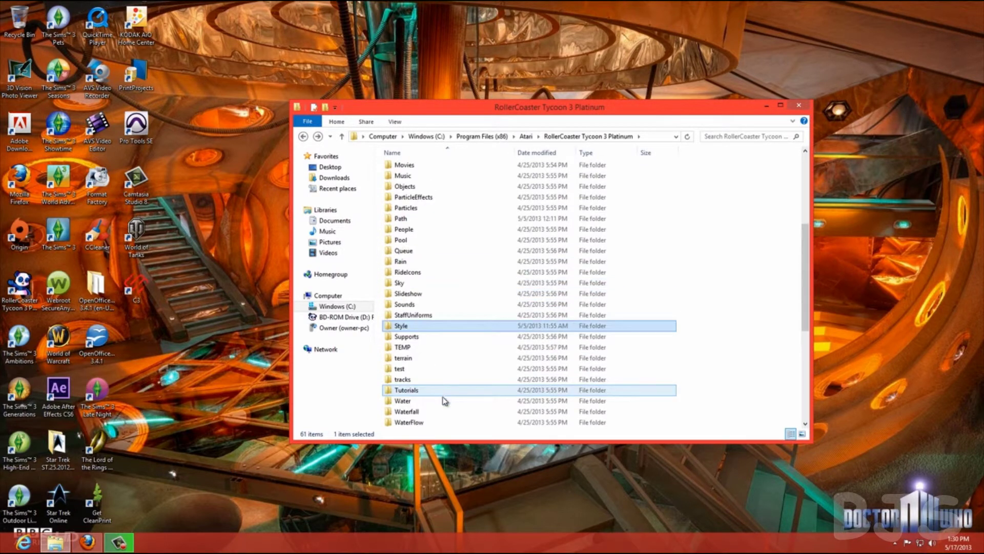
{"action": "scroll", "coordinate": [444, 404], "scroll_direction": "up", "scroll_amount": 3}
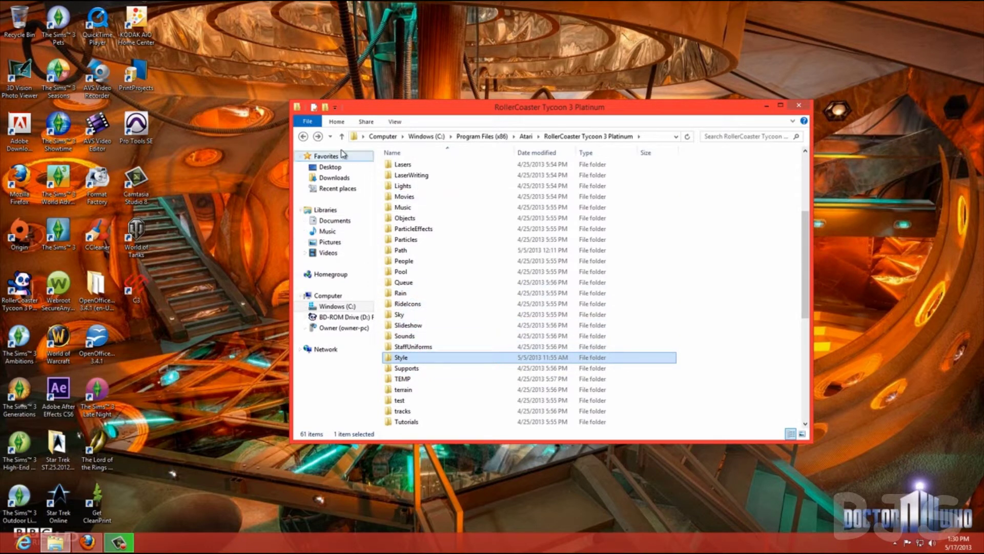
{"action": "left_click", "coordinate": [303, 135]}
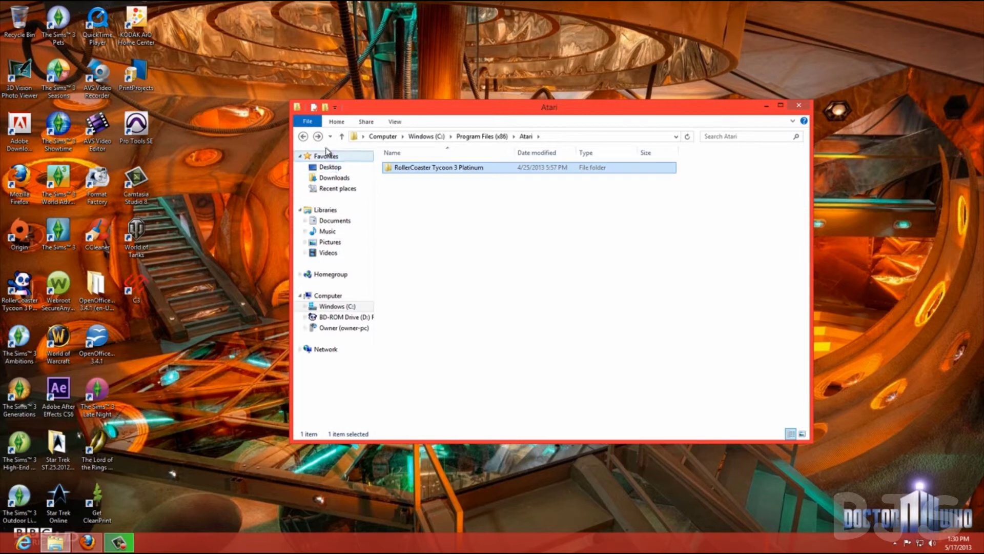
{"action": "left_click", "coordinate": [319, 135]}
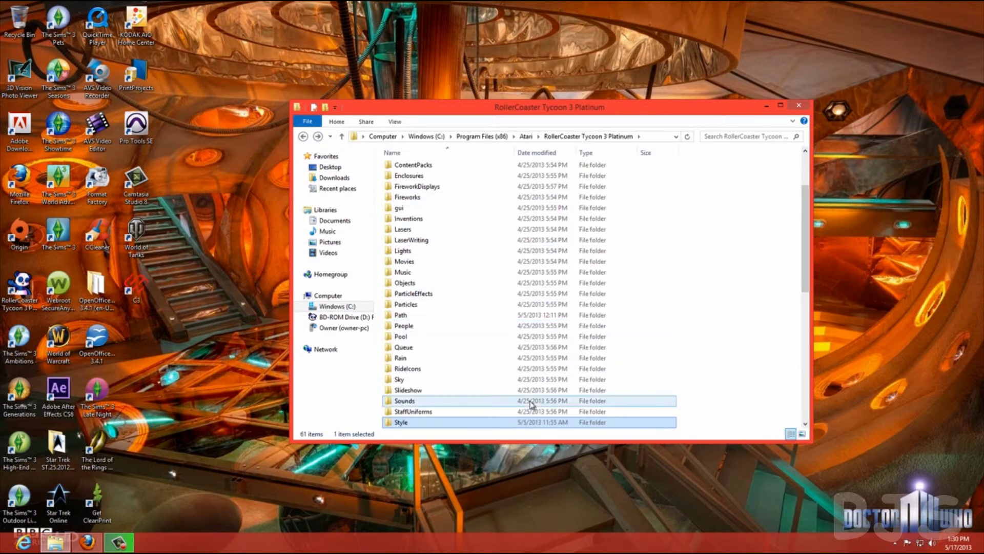
{"action": "double_click", "coordinate": [478, 421]}
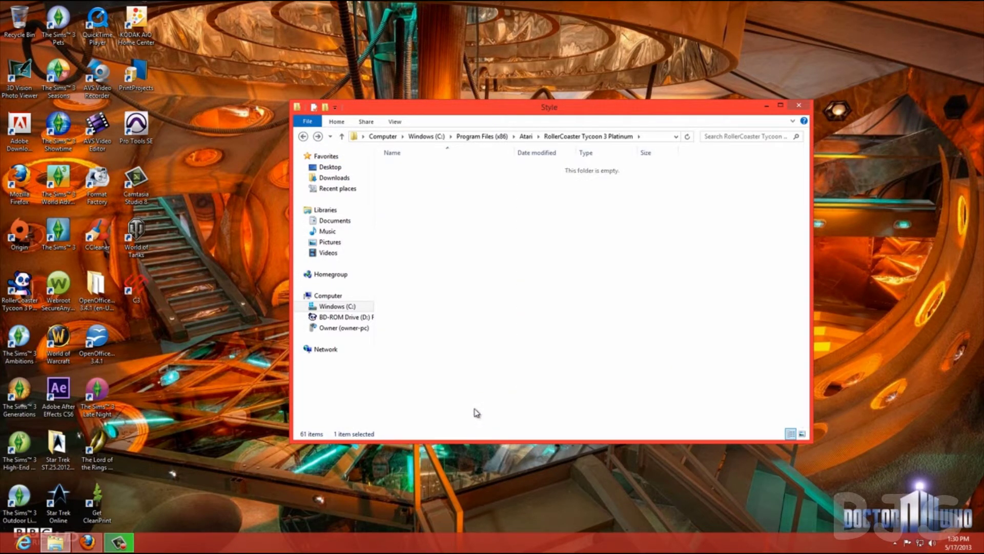
{"action": "double_click", "coordinate": [404, 168]}
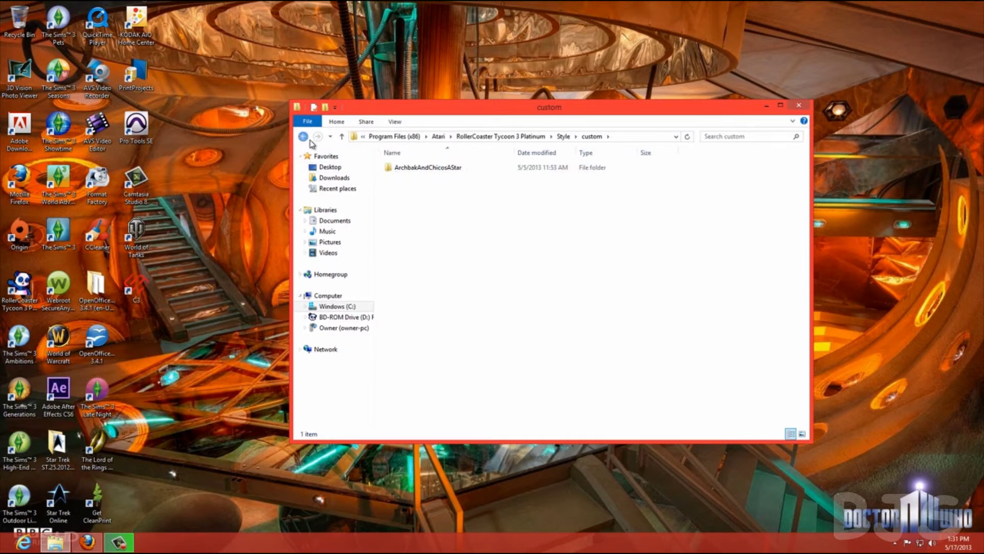
{"action": "left_click", "coordinate": [308, 137]}
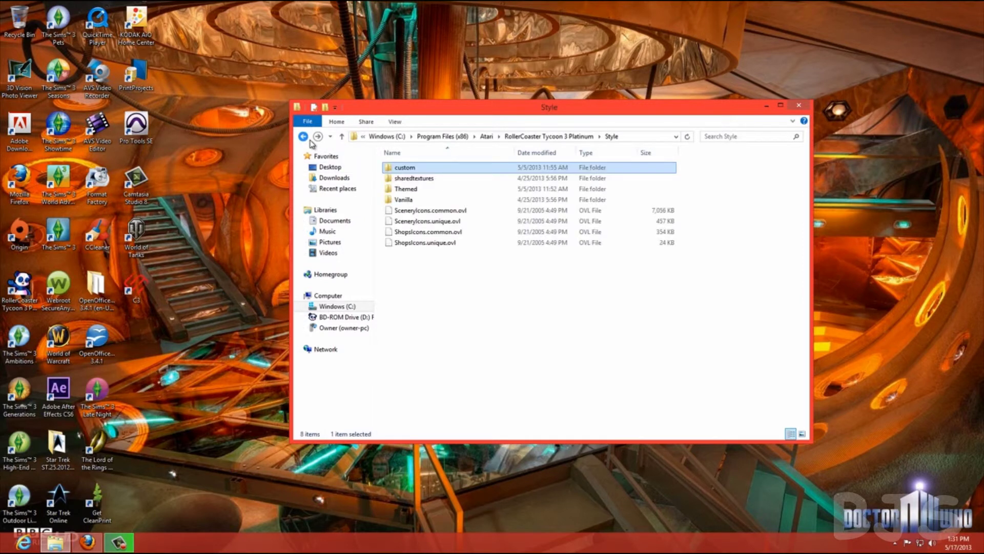
- Close the Style Explorer window, leaving only the desktop
{"action": "left_click", "coordinate": [800, 107]}
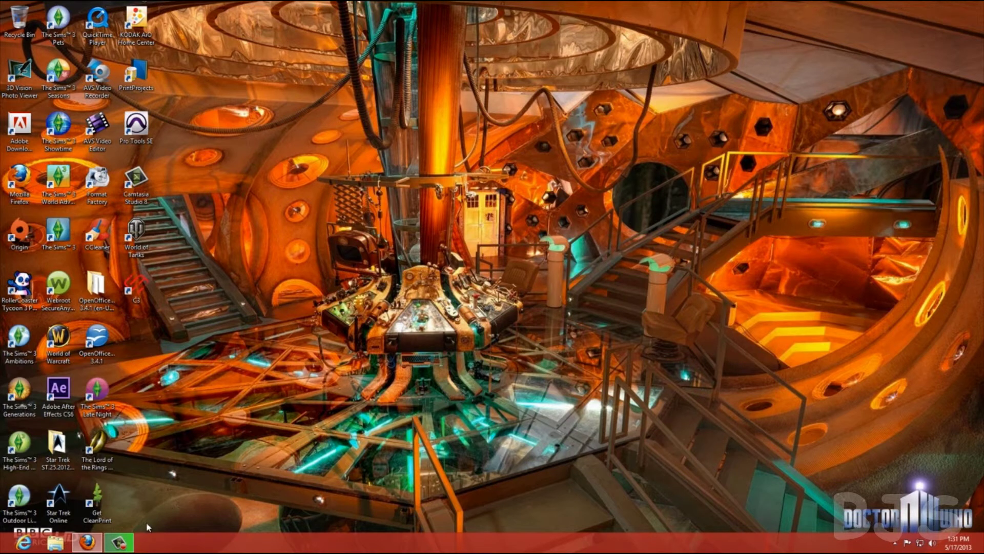
{"action": "left_click", "coordinate": [121, 542]}
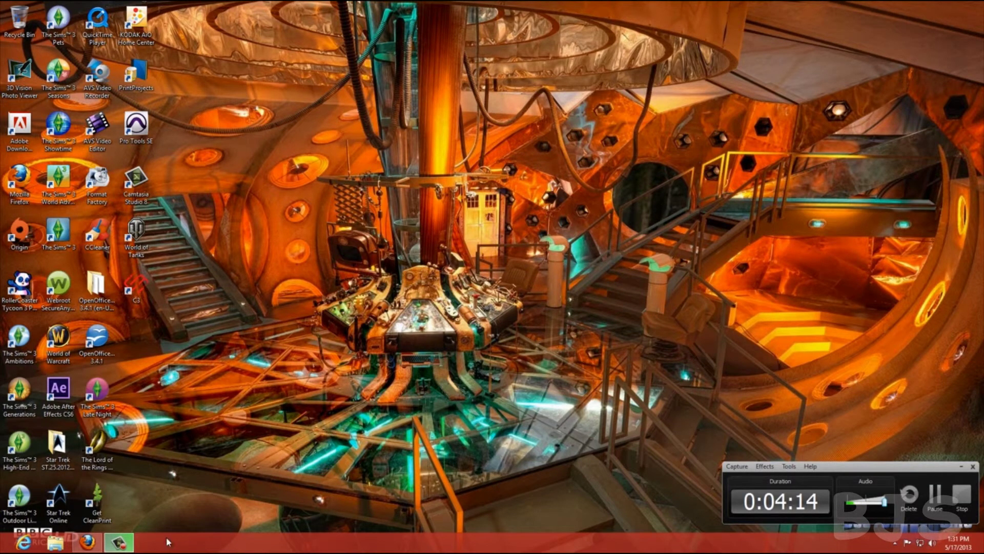
{"action": "left_click", "coordinate": [119, 545]}
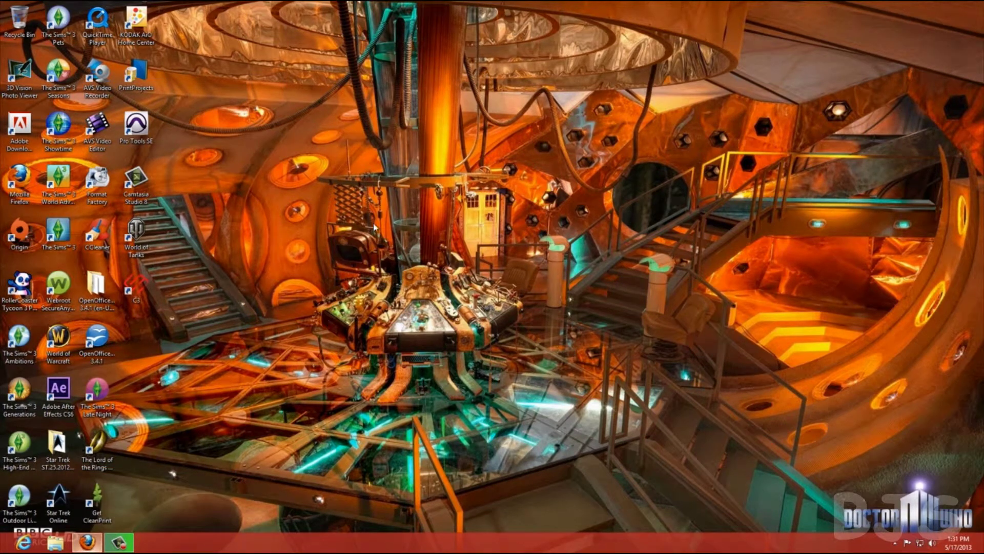
- Restore Firefox and scroll RCTgo's page 4 listing down to 'Sam's cs version 5'
{"action": "left_click", "coordinate": [87, 541]}
{"action": "scroll", "coordinate": [433, 399], "scroll_direction": "down", "scroll_amount": 7}
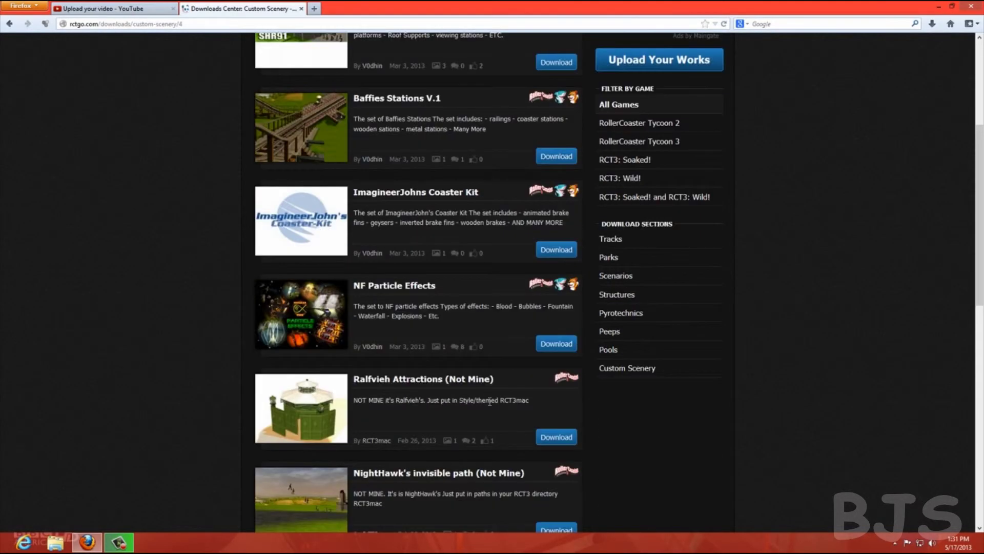
{"action": "scroll", "coordinate": [402, 500], "scroll_direction": "down", "scroll_amount": 7}
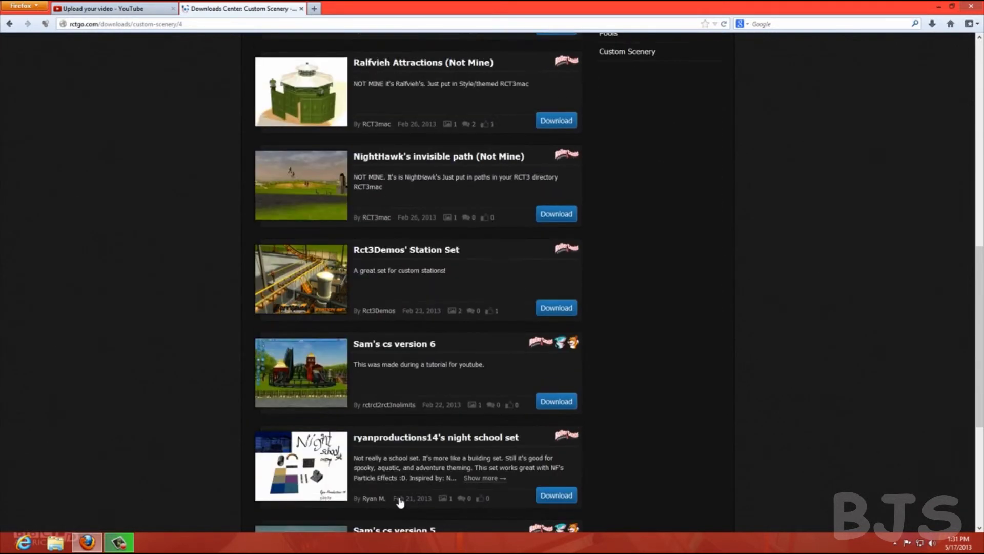
{"action": "scroll", "coordinate": [373, 484], "scroll_direction": "down", "scroll_amount": 1}
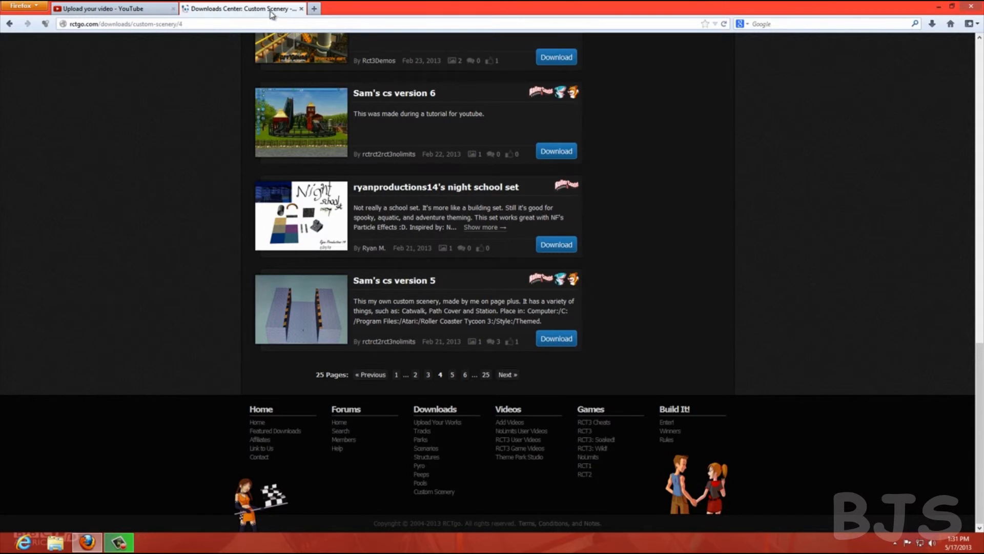
- Close the RCTgo Downloads Center tab, leaving the YouTube upload page in view
{"action": "left_click", "coordinate": [301, 8]}
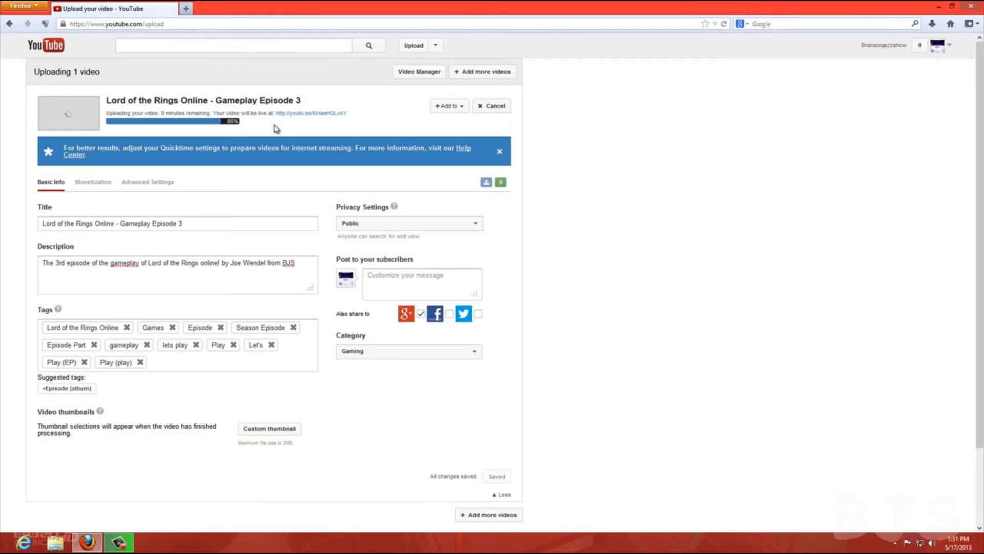